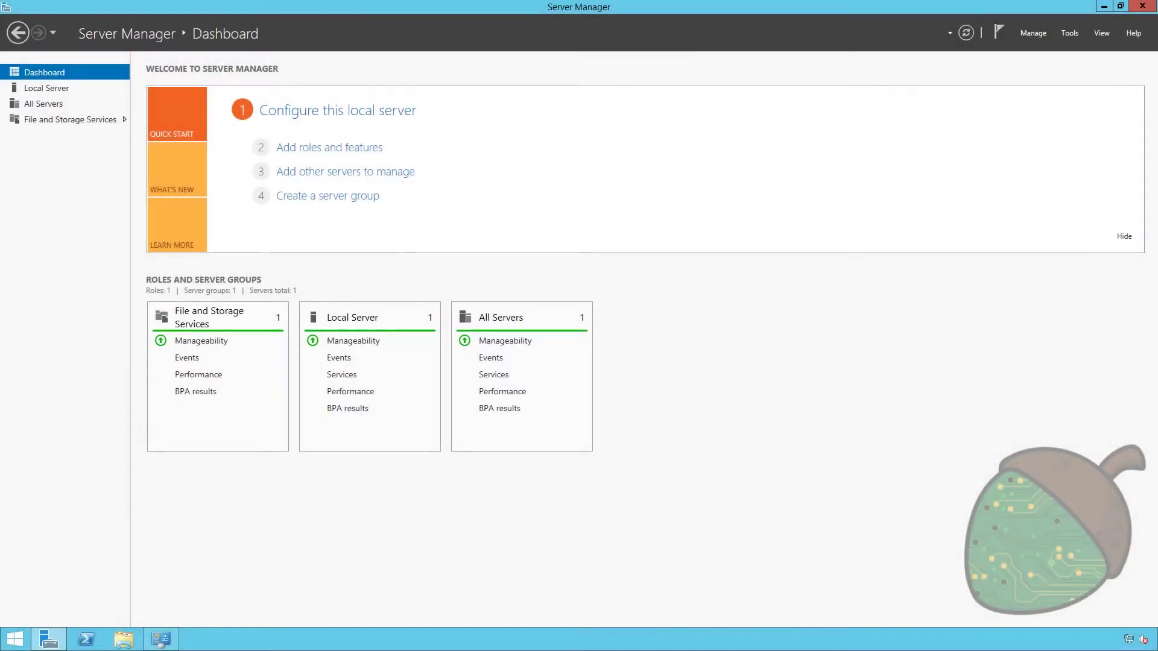
# Step: Start a role-based installation on the local server and select the Remote Access role
pyautogui.click(1031, 33)
pyautogui.click(1038, 49)
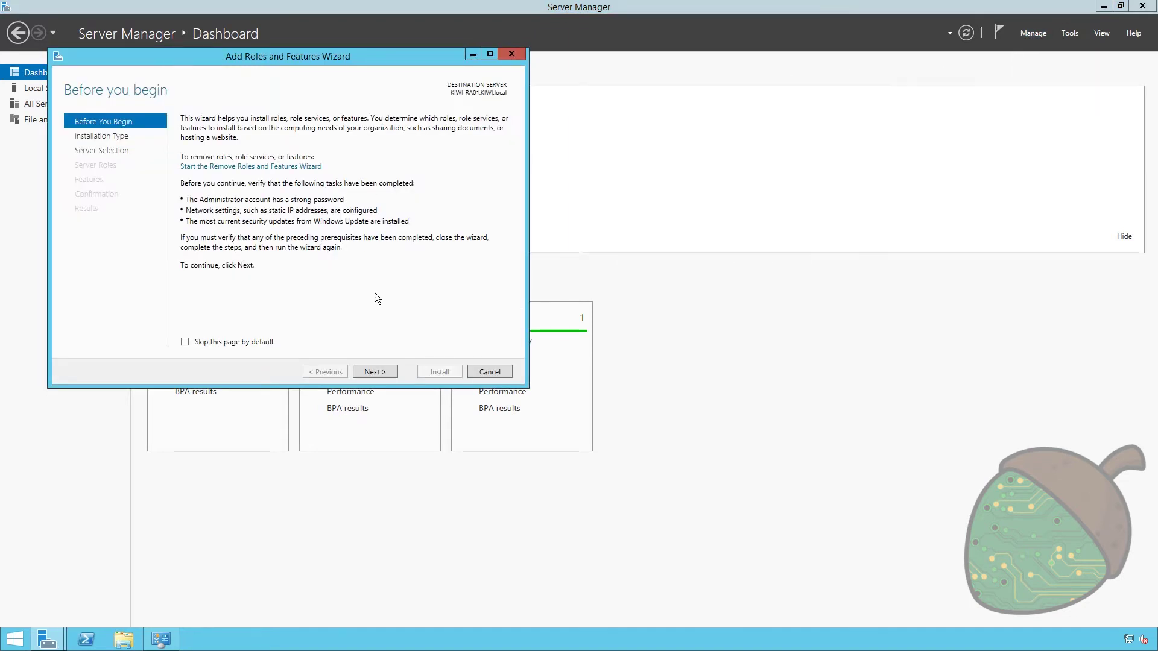
pyautogui.click(376, 370)
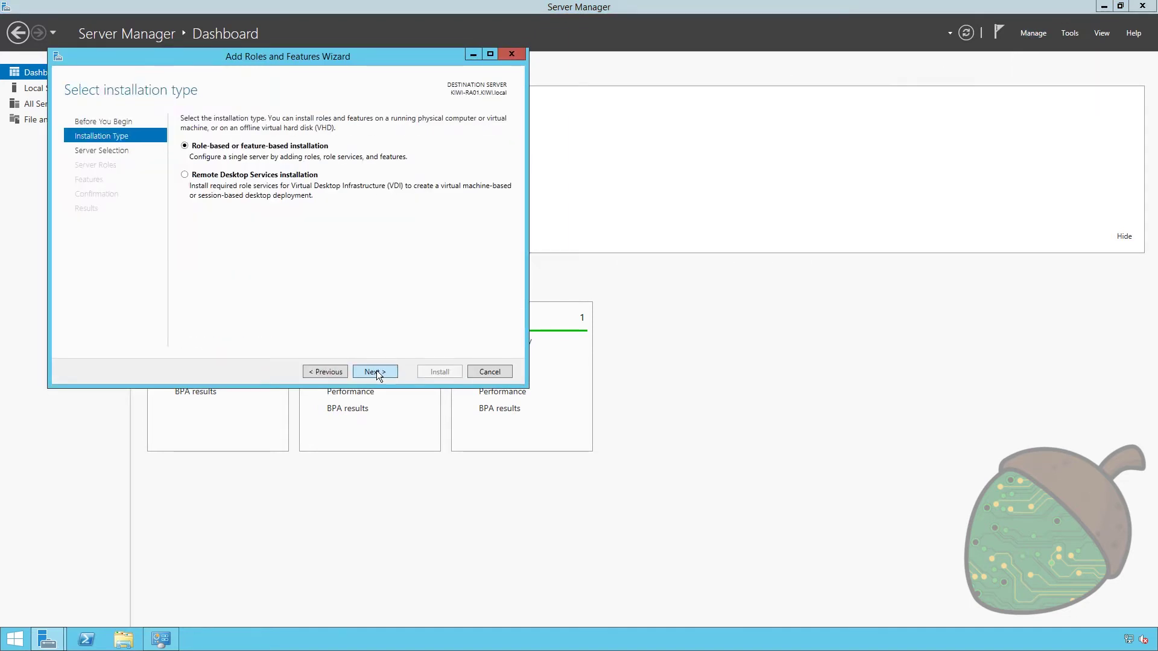
pyautogui.click(376, 370)
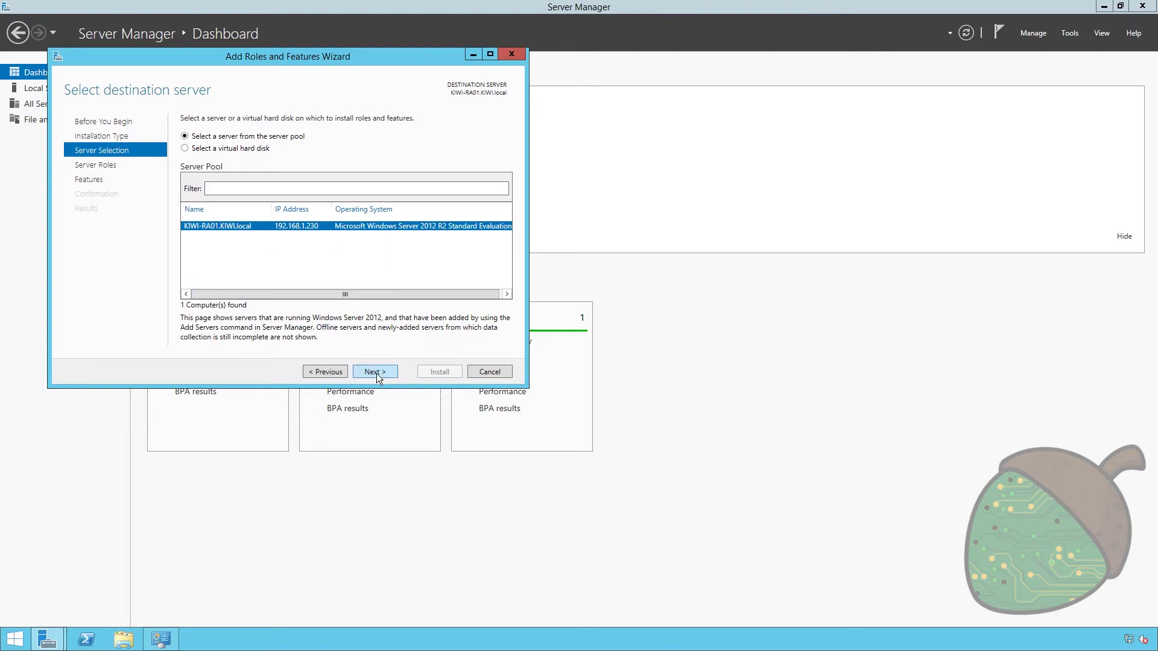
pyautogui.click(375, 372)
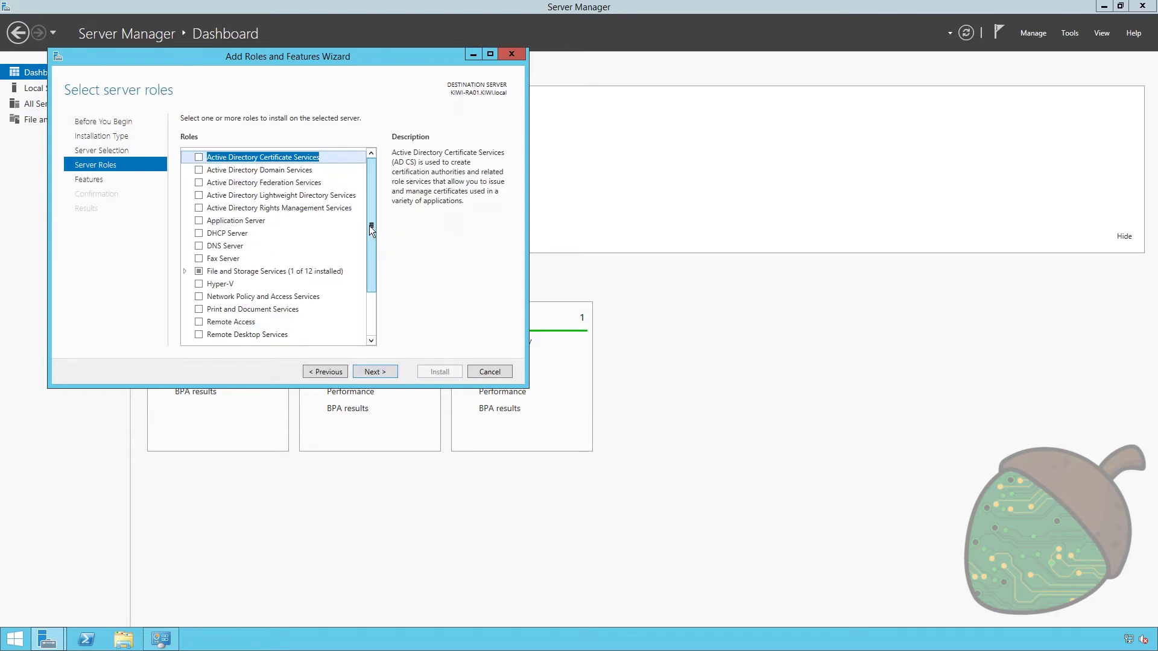
pyautogui.moveTo(372, 227); pyautogui.dragTo(365, 268)
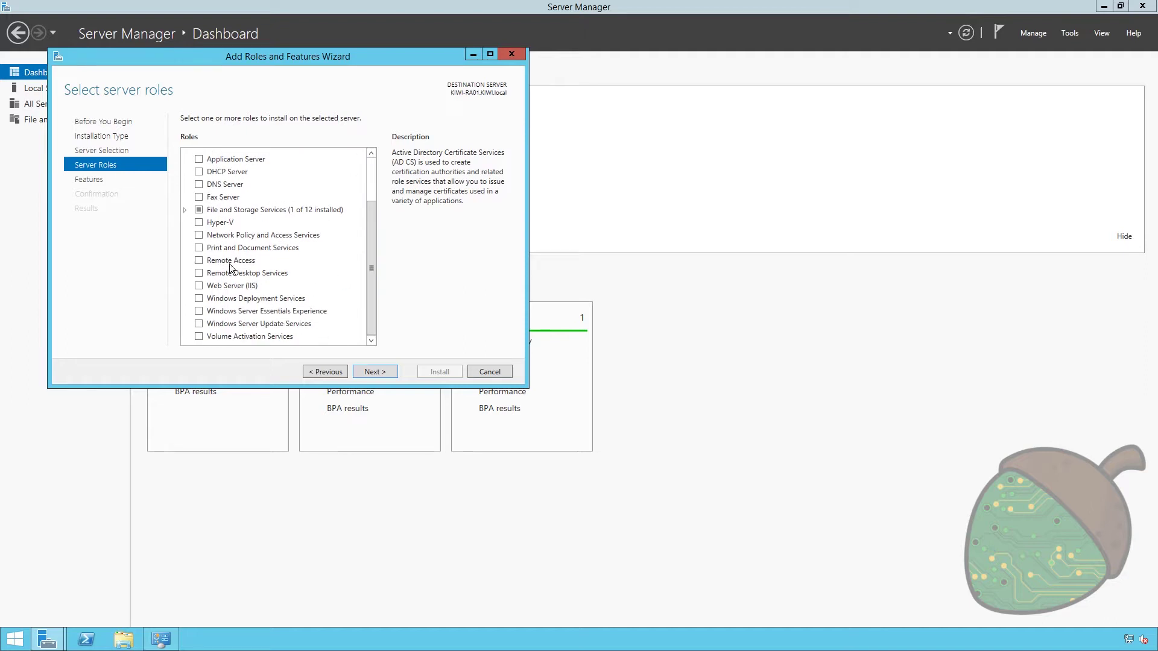
pyautogui.click(201, 260)
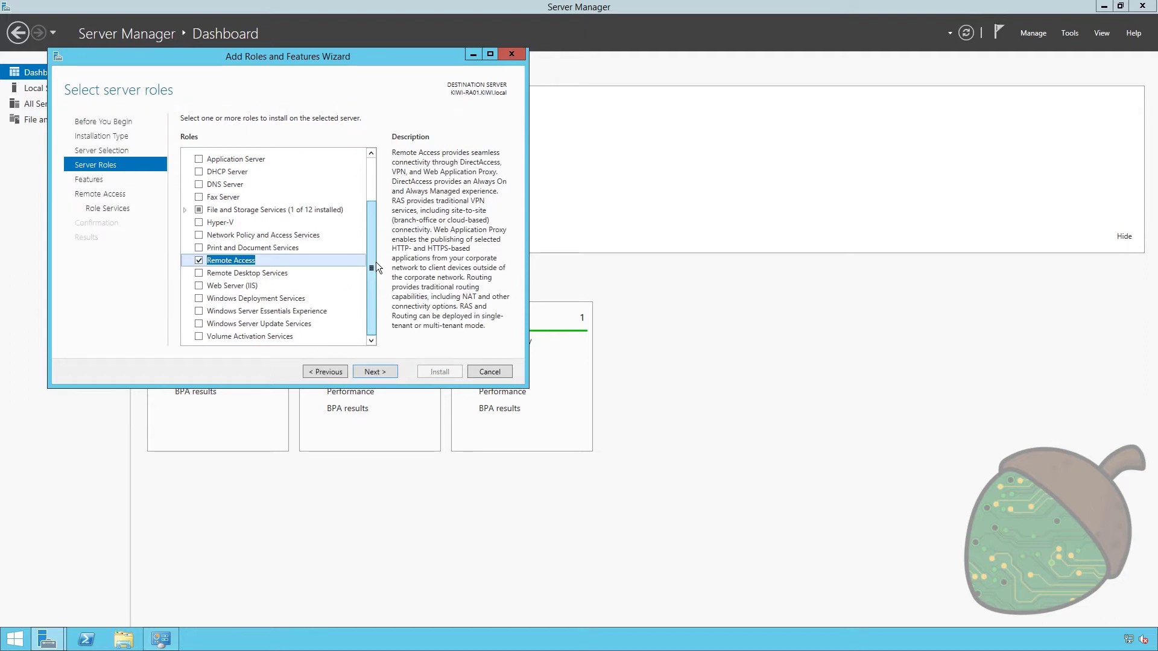
# Step: Add the DirectAccess and VPN (RAS) role service with its required features and begin installing
pyautogui.click(379, 372)
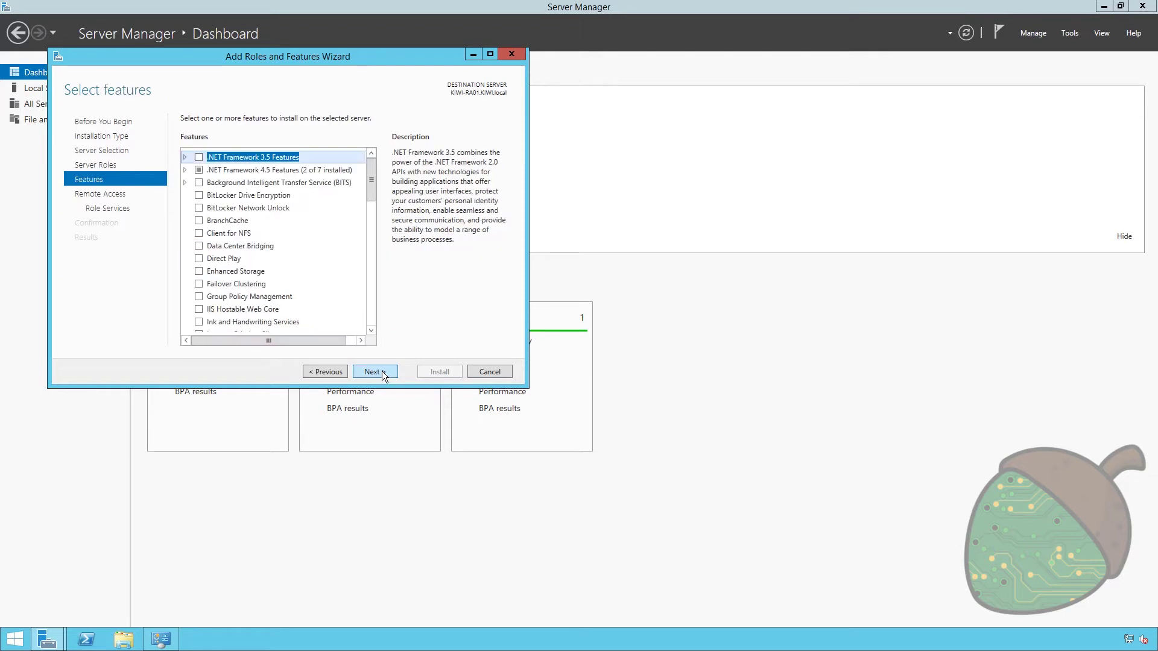
pyautogui.click(381, 371)
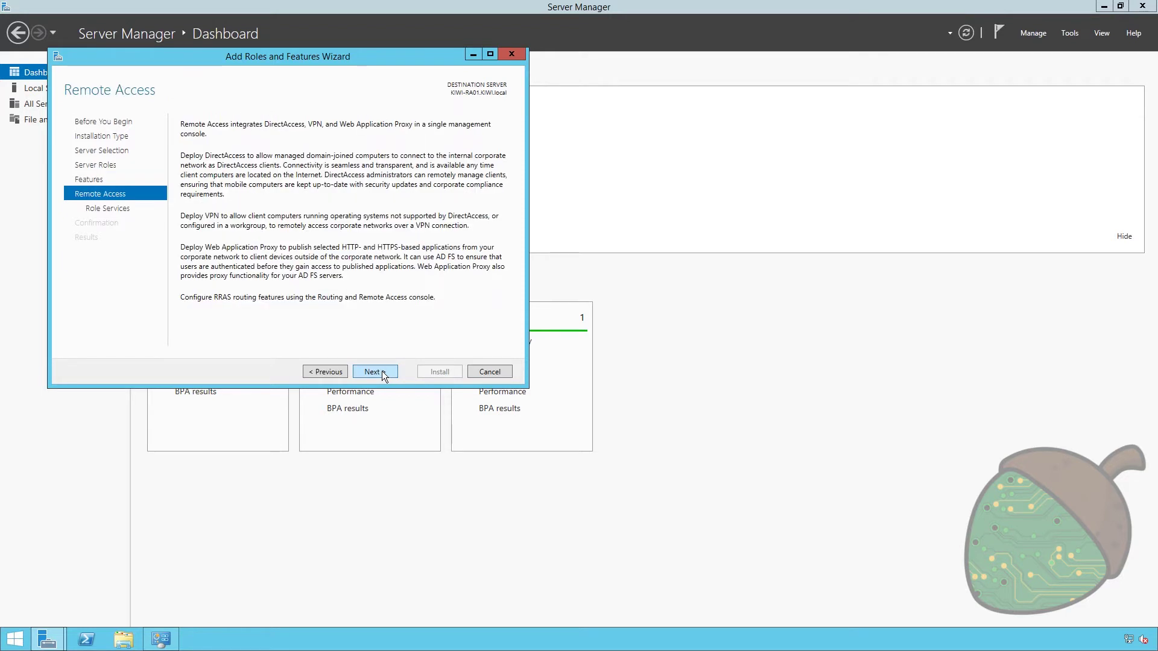
pyautogui.click(382, 371)
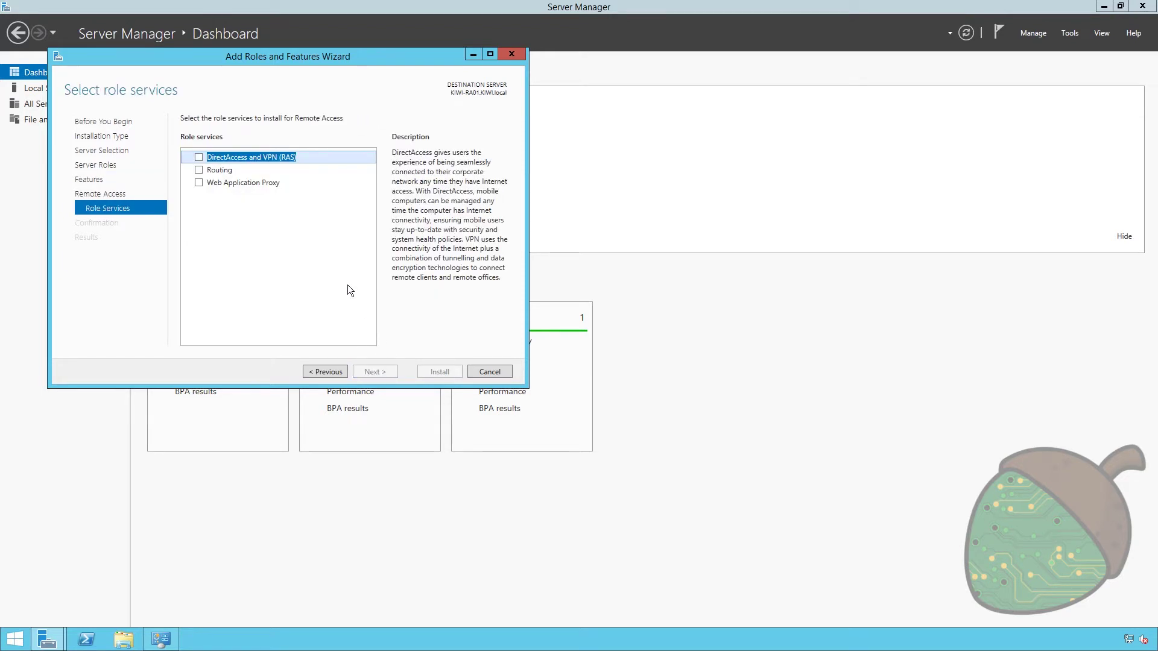
pyautogui.click(198, 158)
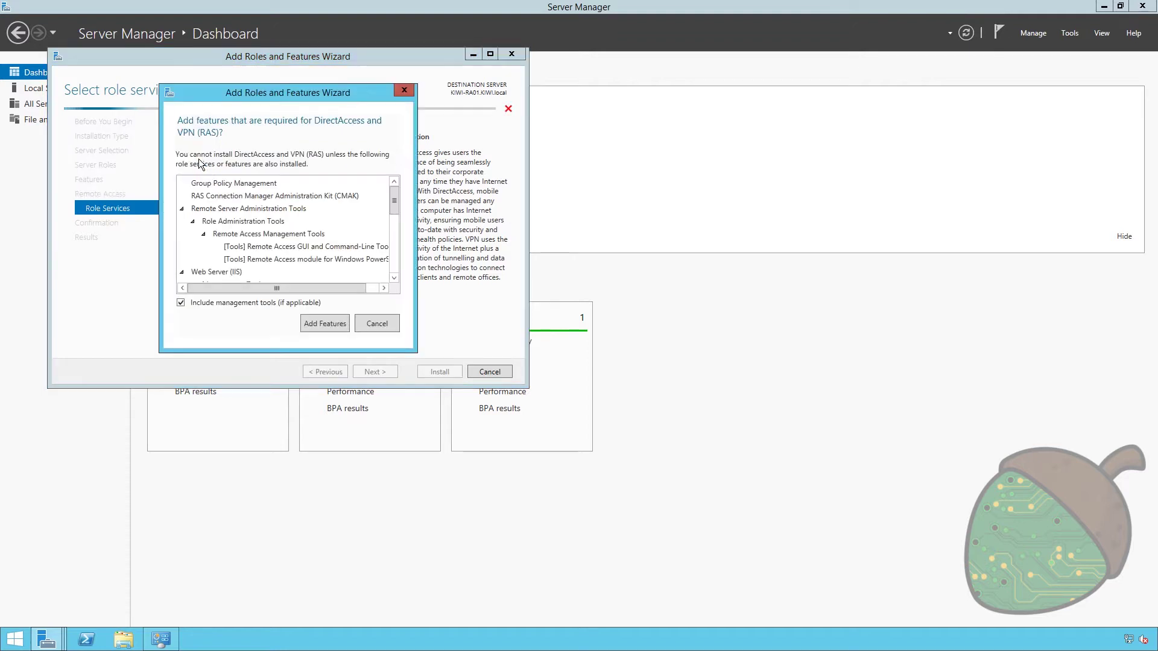
pyautogui.click(326, 324)
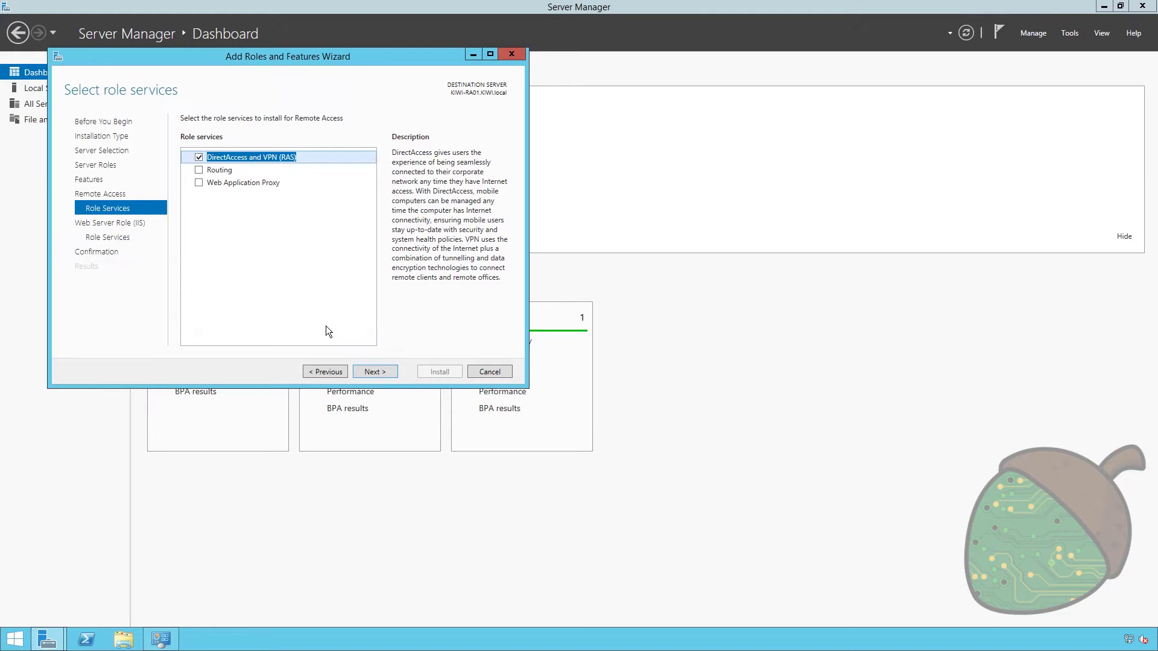
pyautogui.click(375, 371)
pyautogui.click(375, 371)
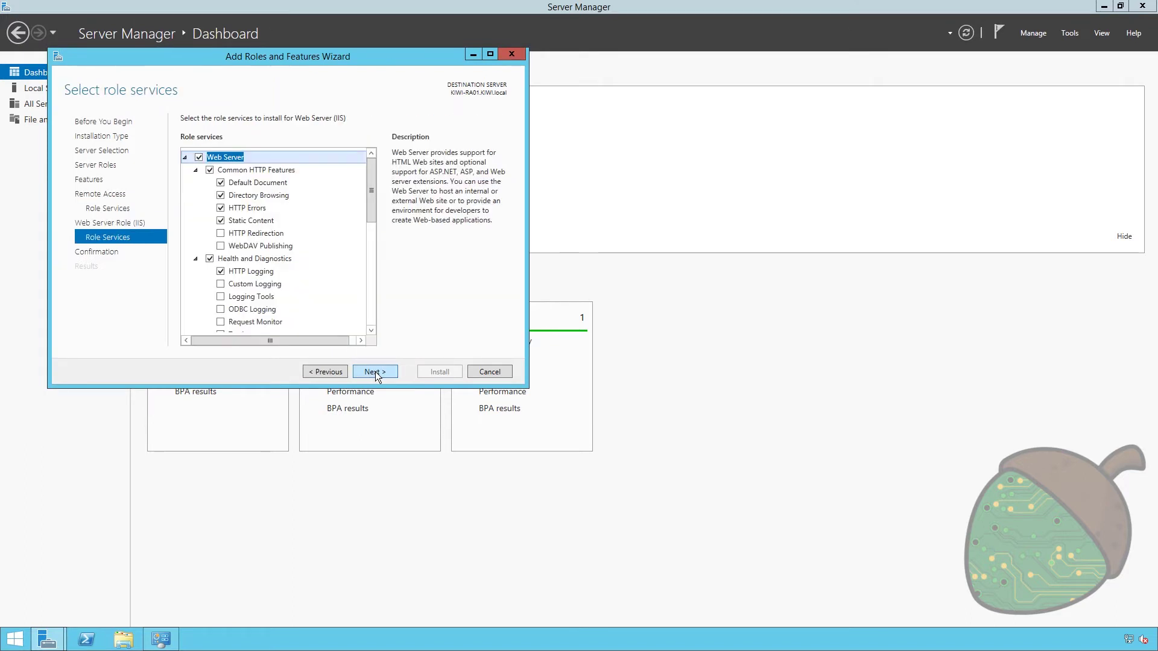
pyautogui.click(375, 372)
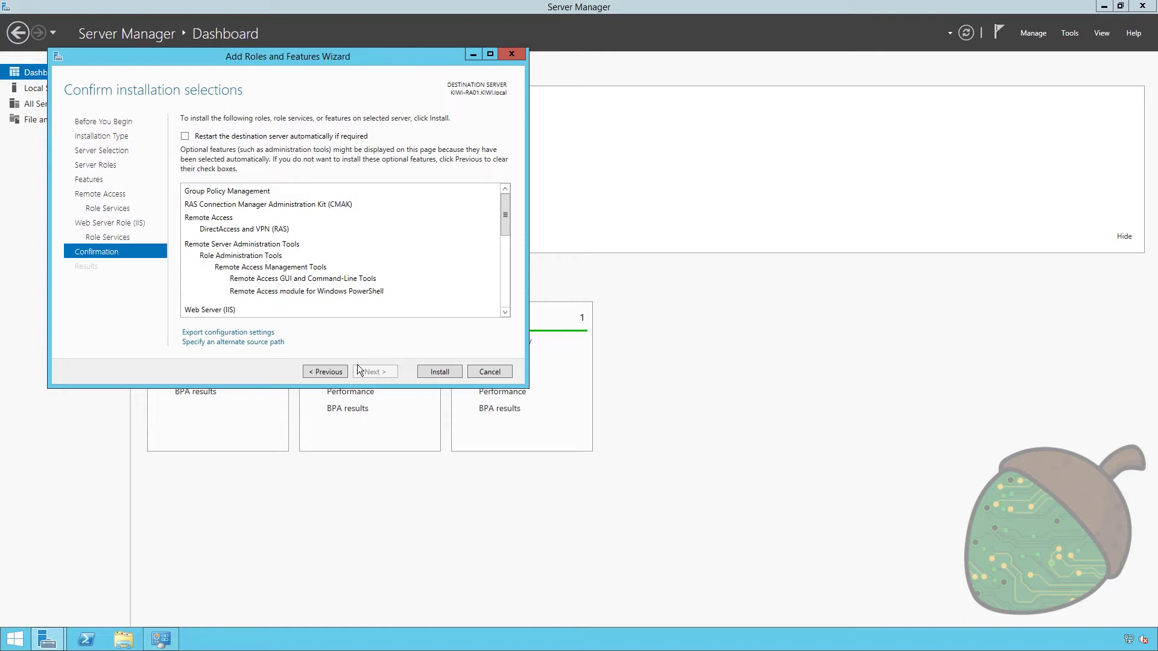
pyautogui.click(455, 373)
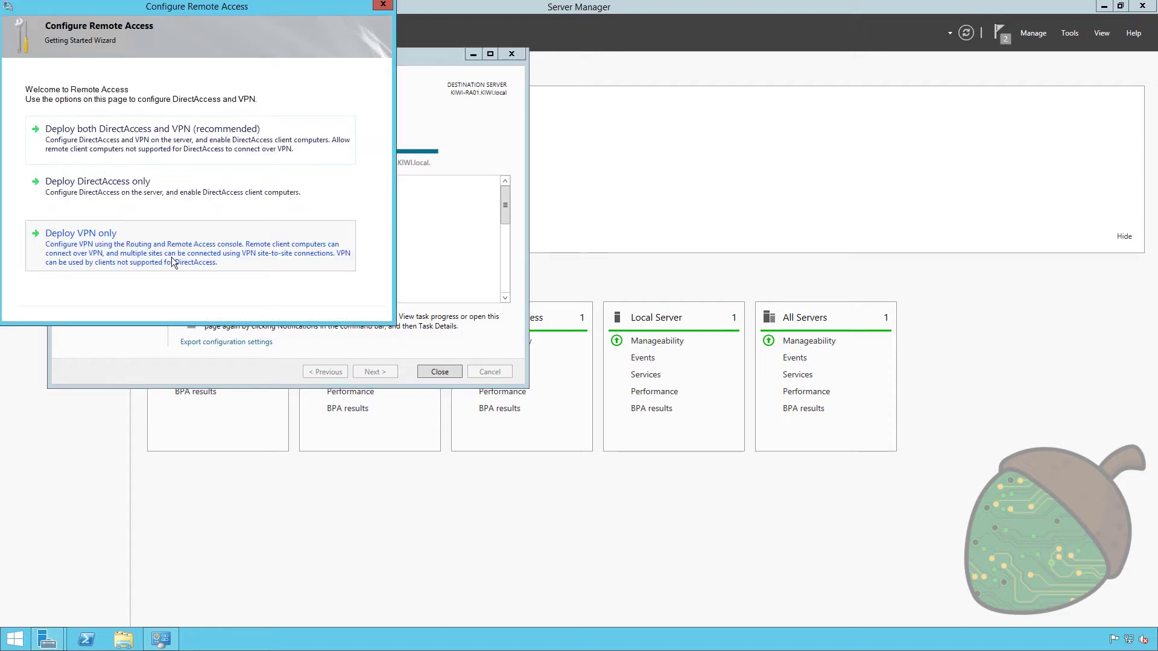
# Step: Pick the Deploy VPN only option and close the finished installation wizard
pyautogui.click(171, 257)
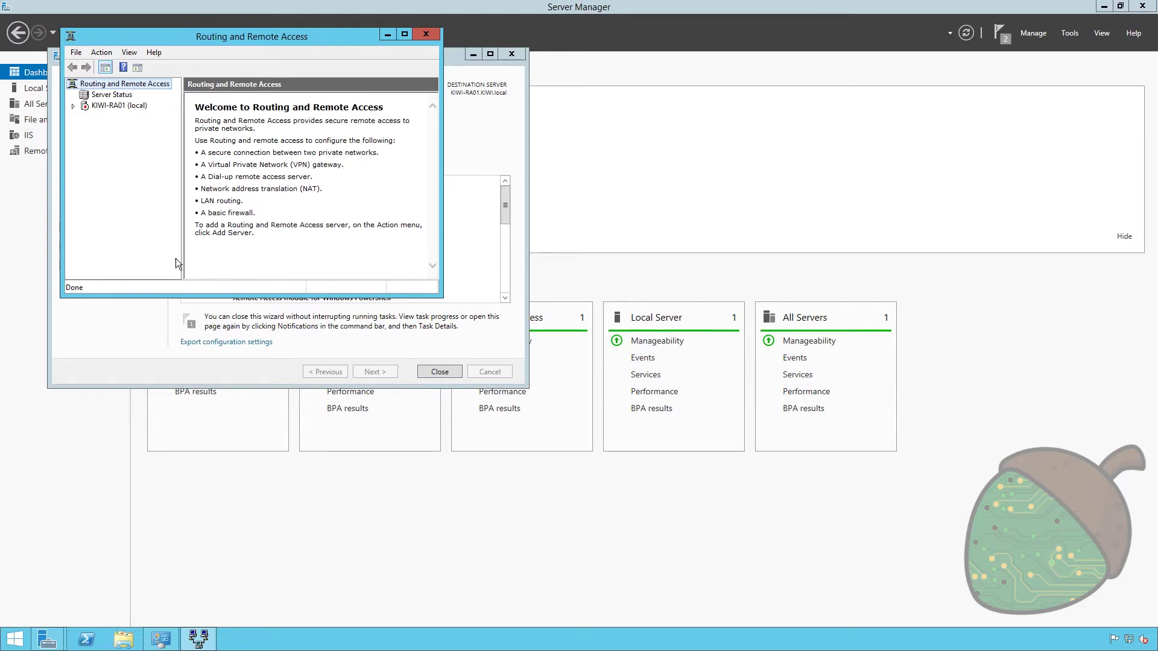
pyautogui.click(440, 371)
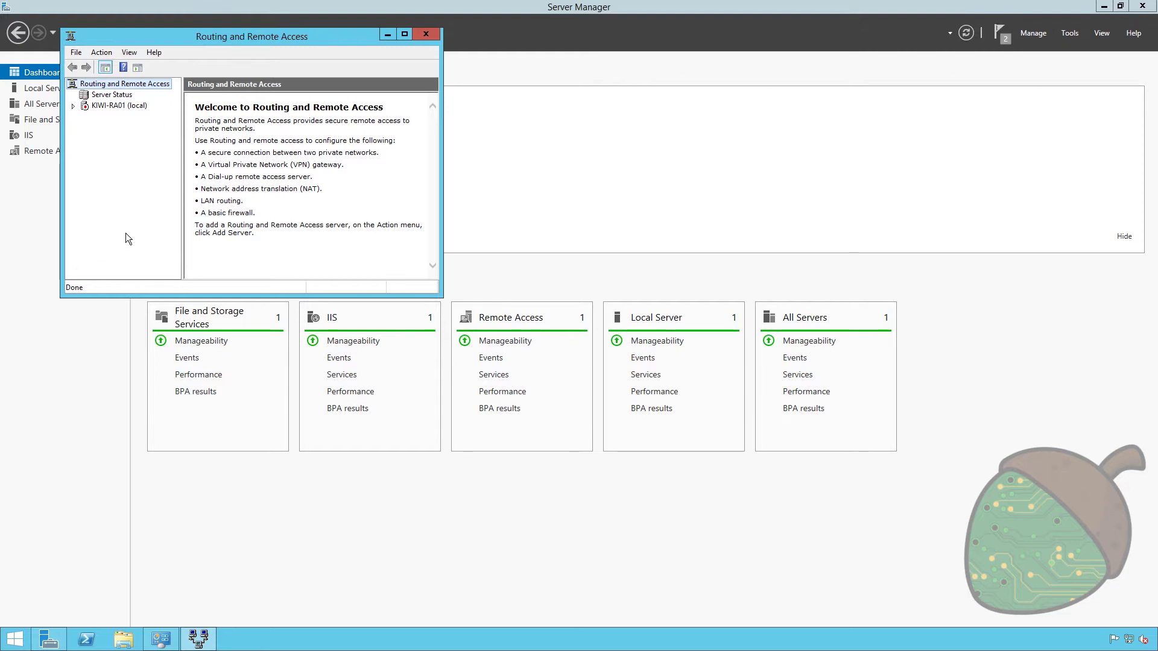
# Step: Configure KIWI-RA01 with a custom, VPN-access-only setup and start the Routing and Remote Access service
pyautogui.rightClick(113, 107)
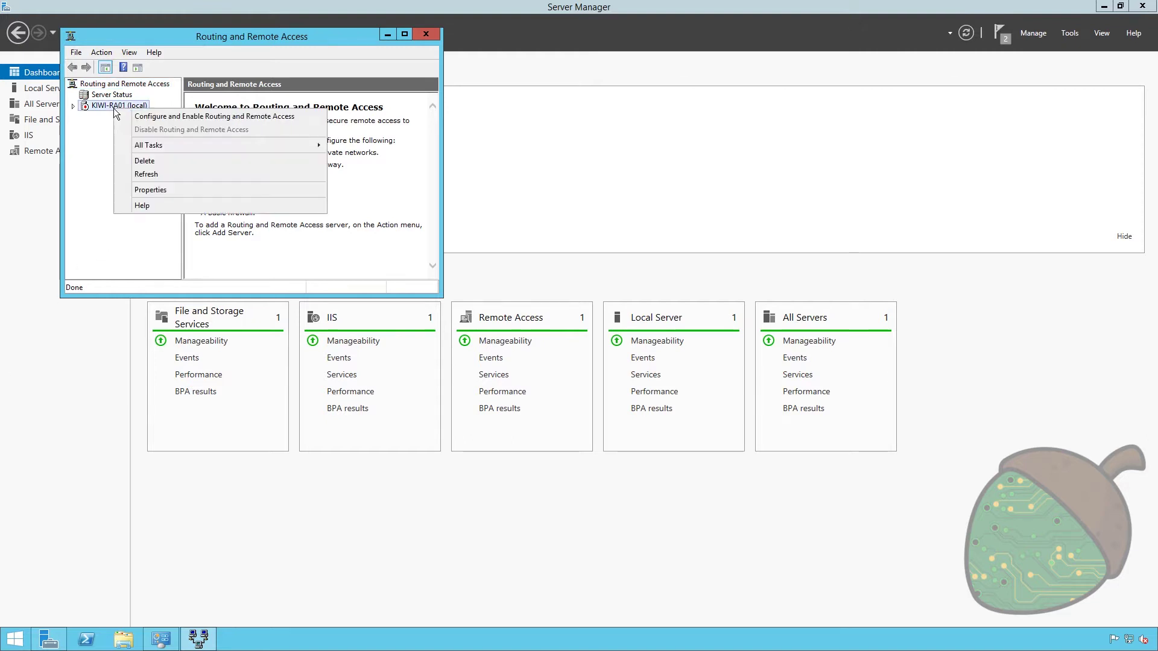
pyautogui.click(151, 118)
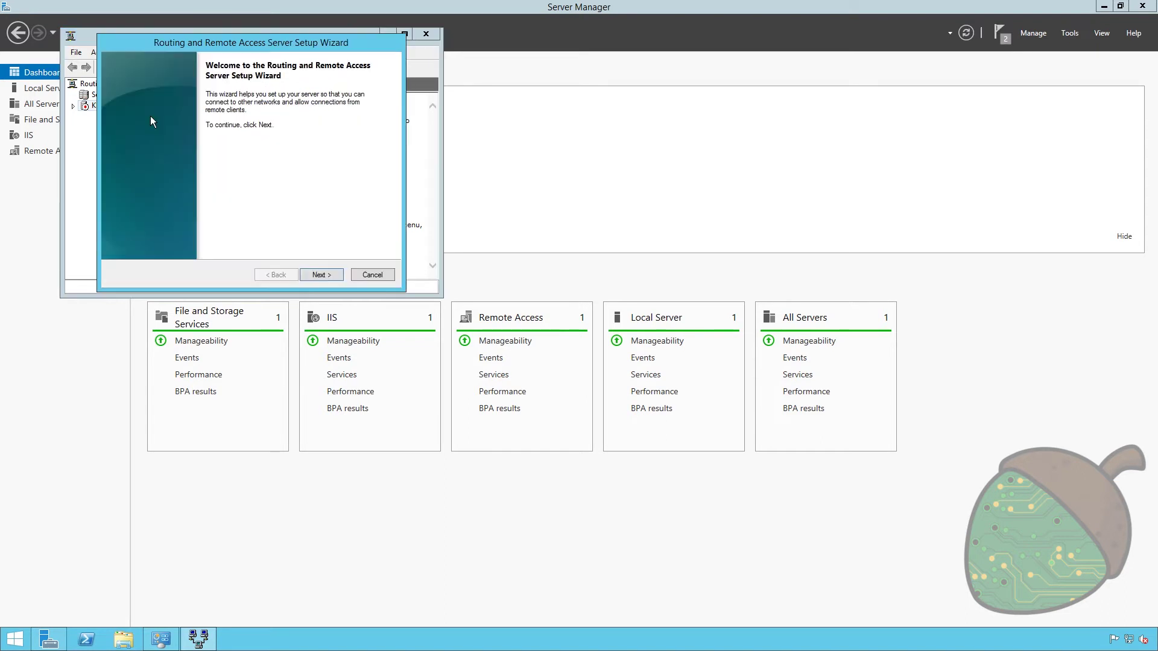
pyautogui.click(327, 275)
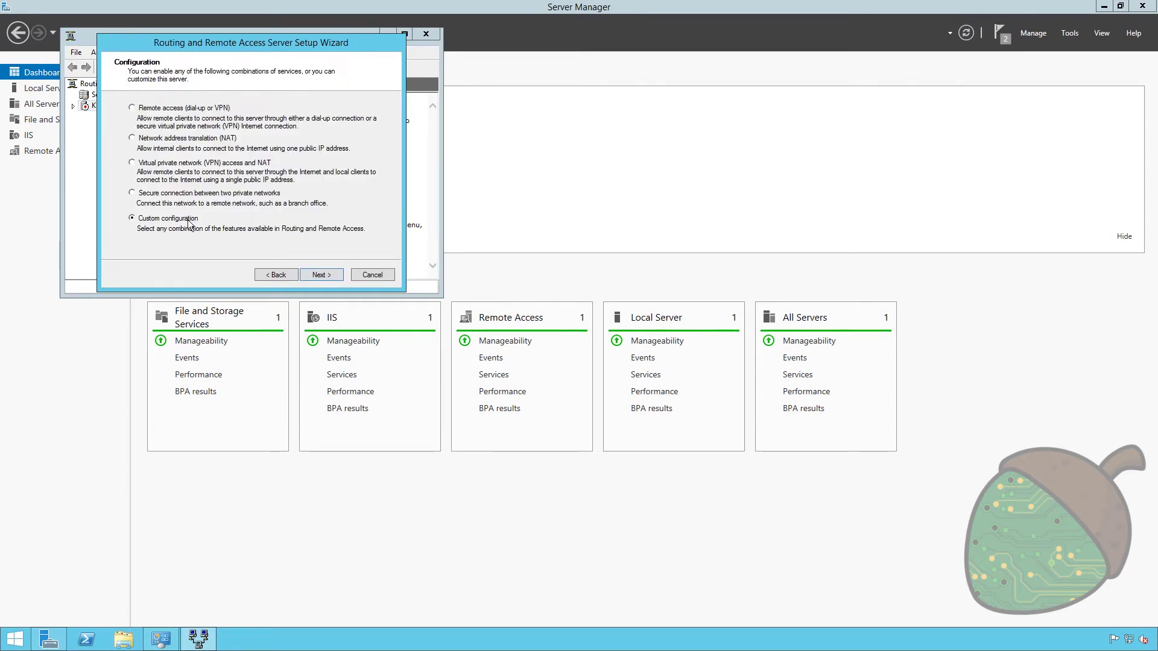
pyautogui.click(327, 274)
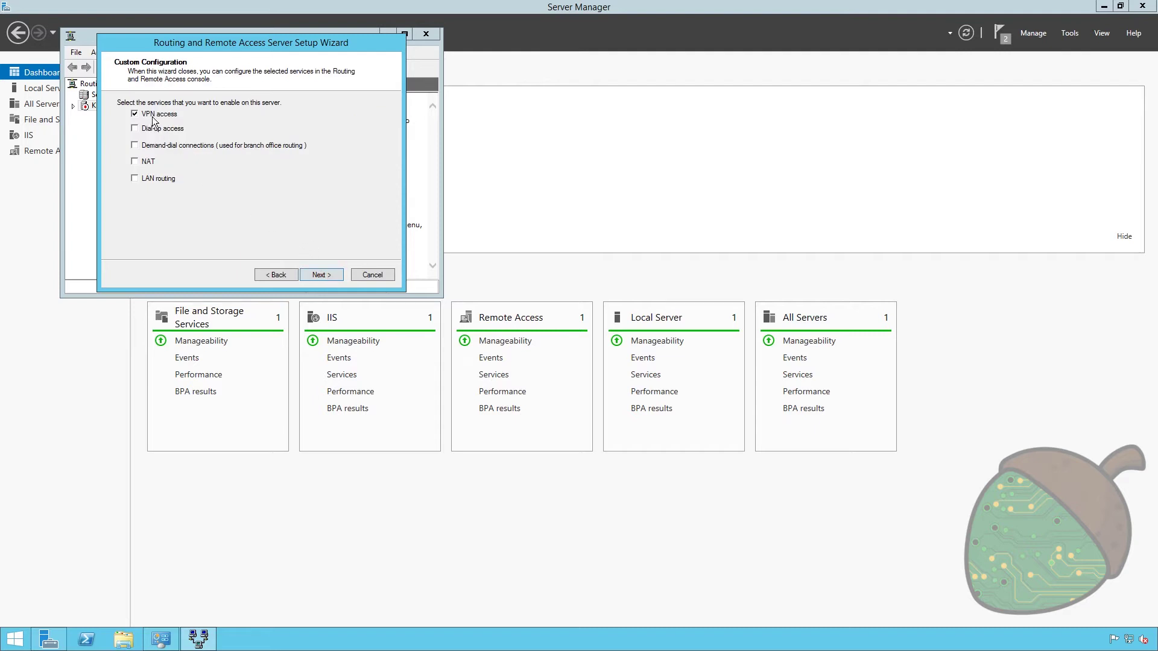
pyautogui.click(323, 276)
pyautogui.click(322, 275)
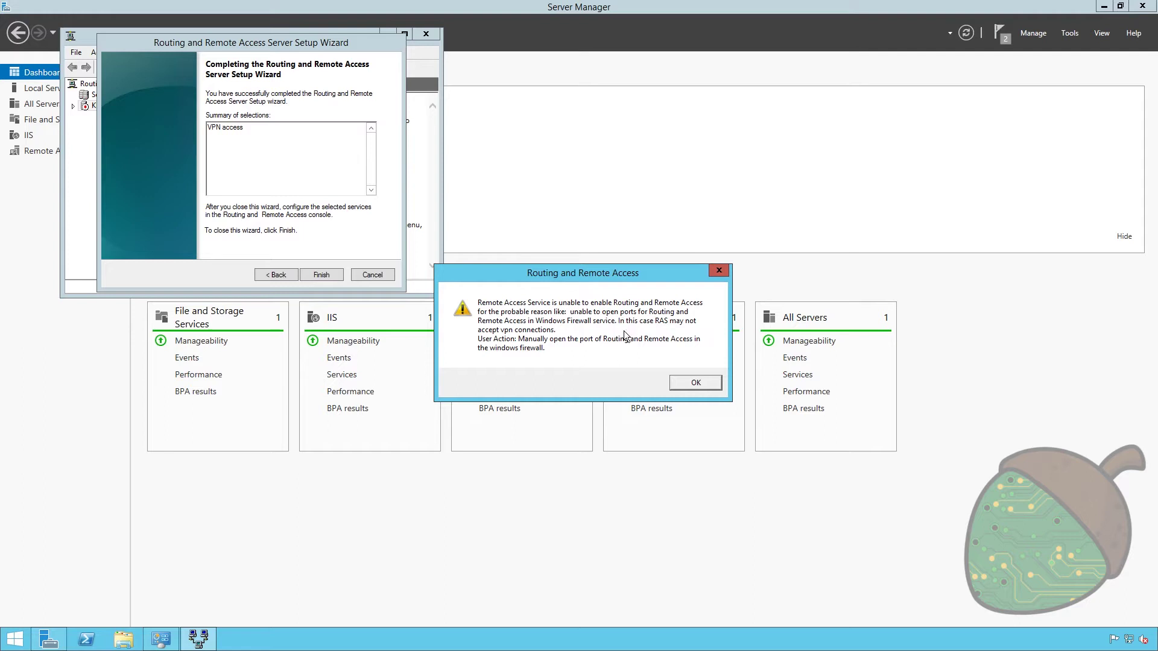
pyautogui.click(685, 384)
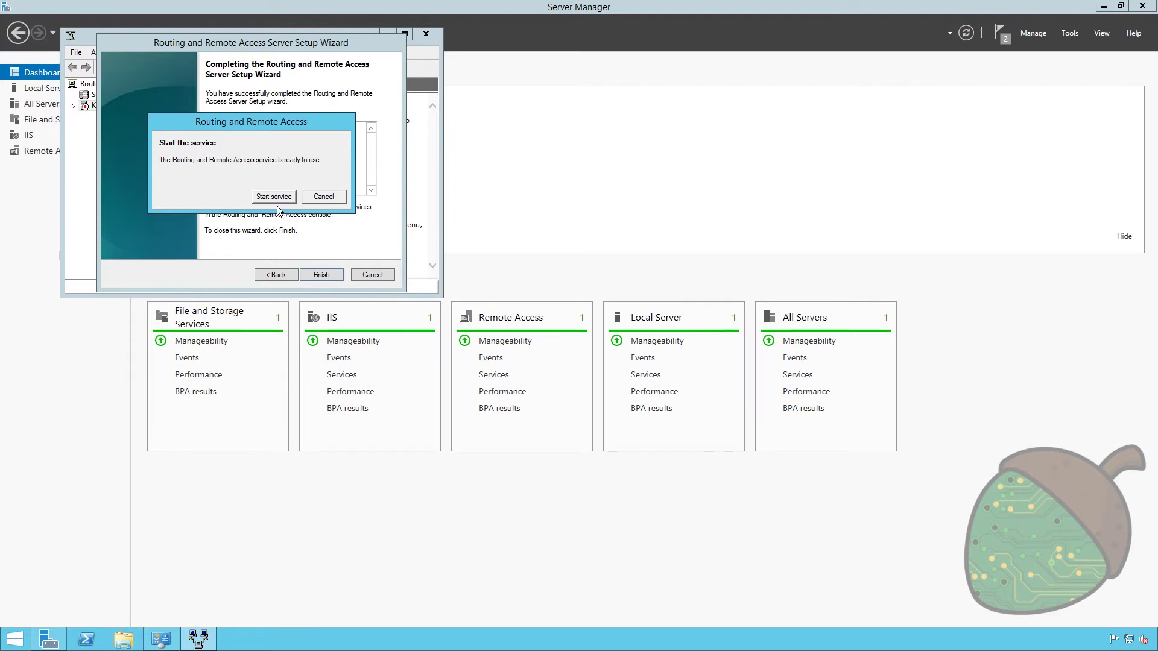
pyautogui.click(274, 202)
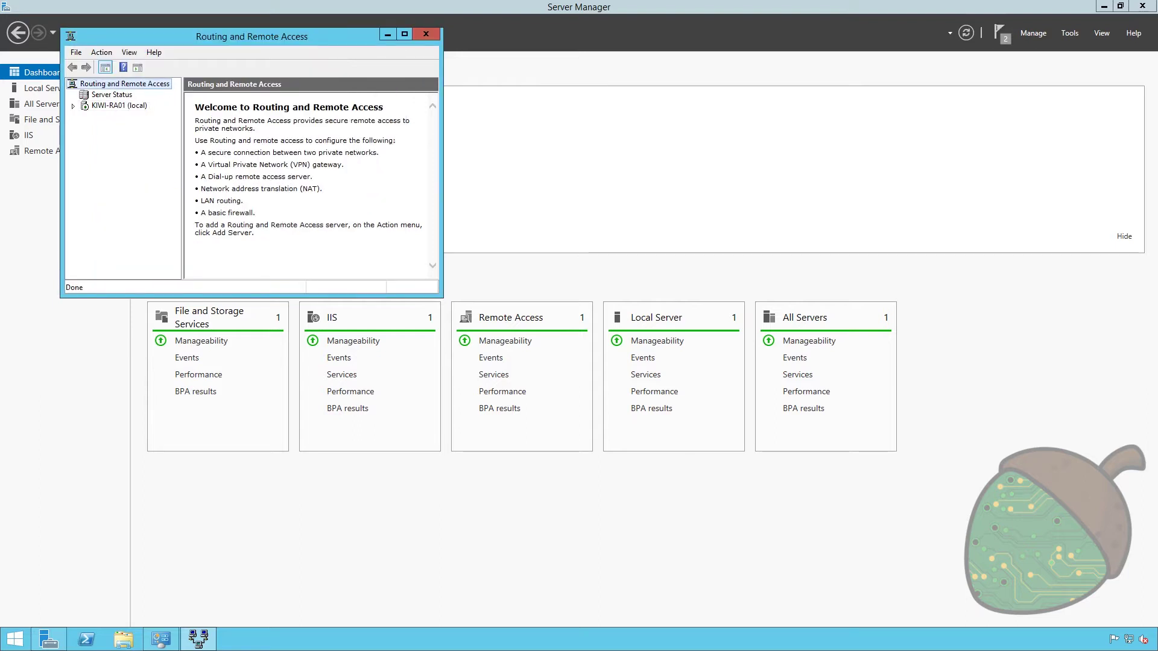
# Step: Open Windows Firewall with Advanced Security maximized, showing the Inbound Rules
pyautogui.click(1069, 34)
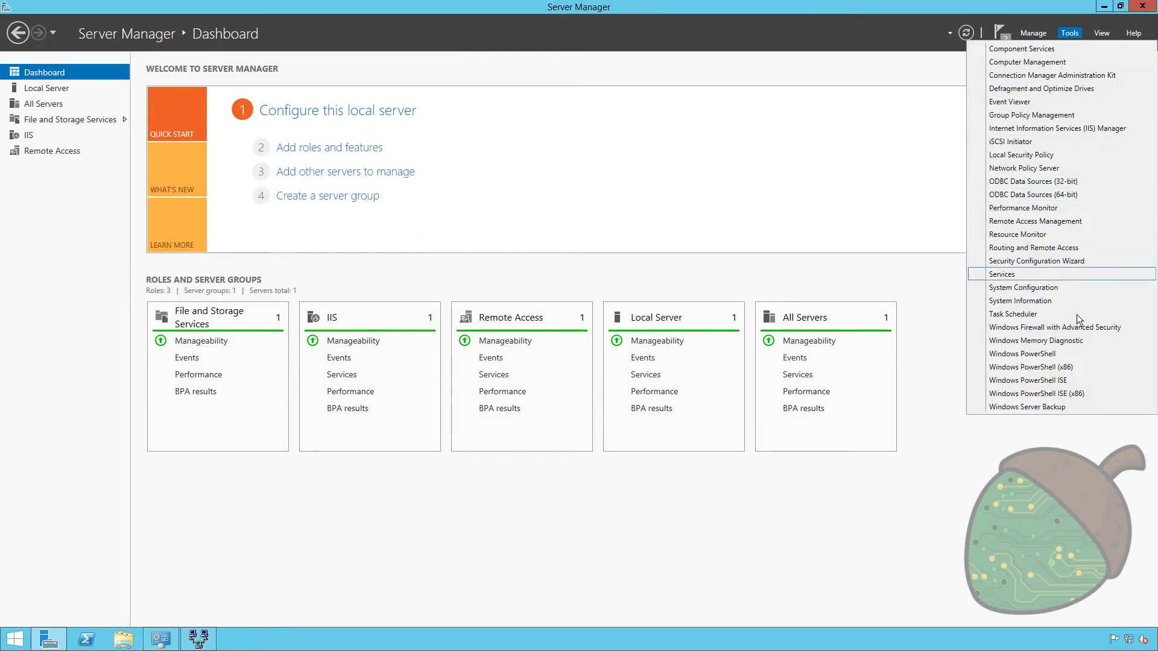
pyautogui.click(1056, 327)
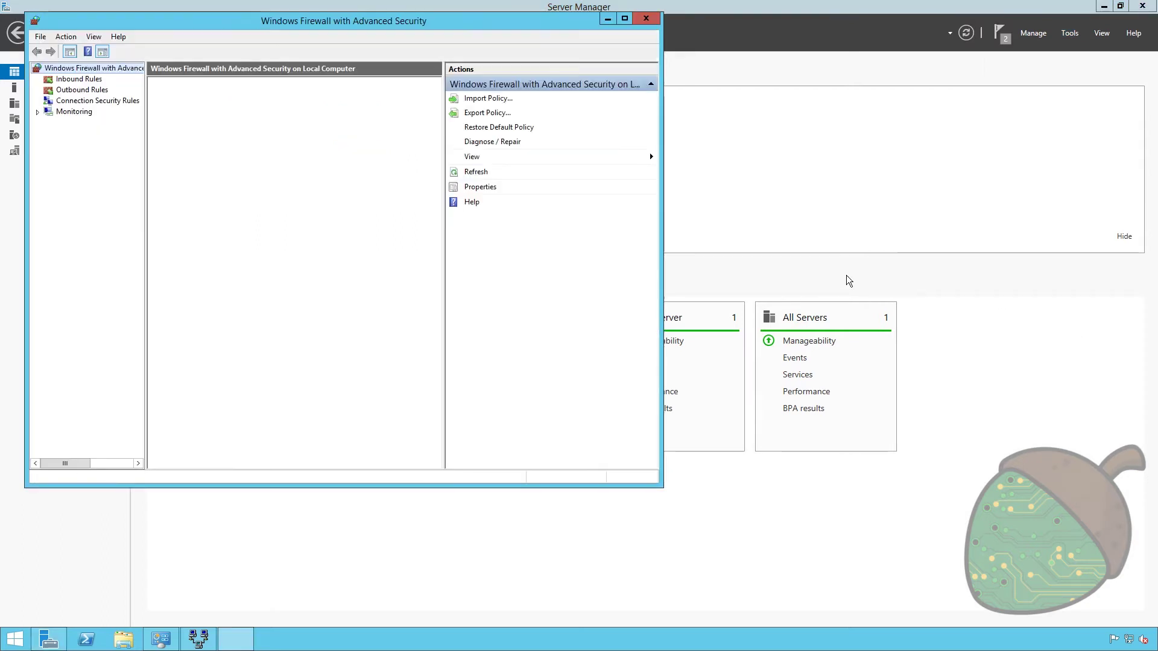
pyautogui.click(79, 79)
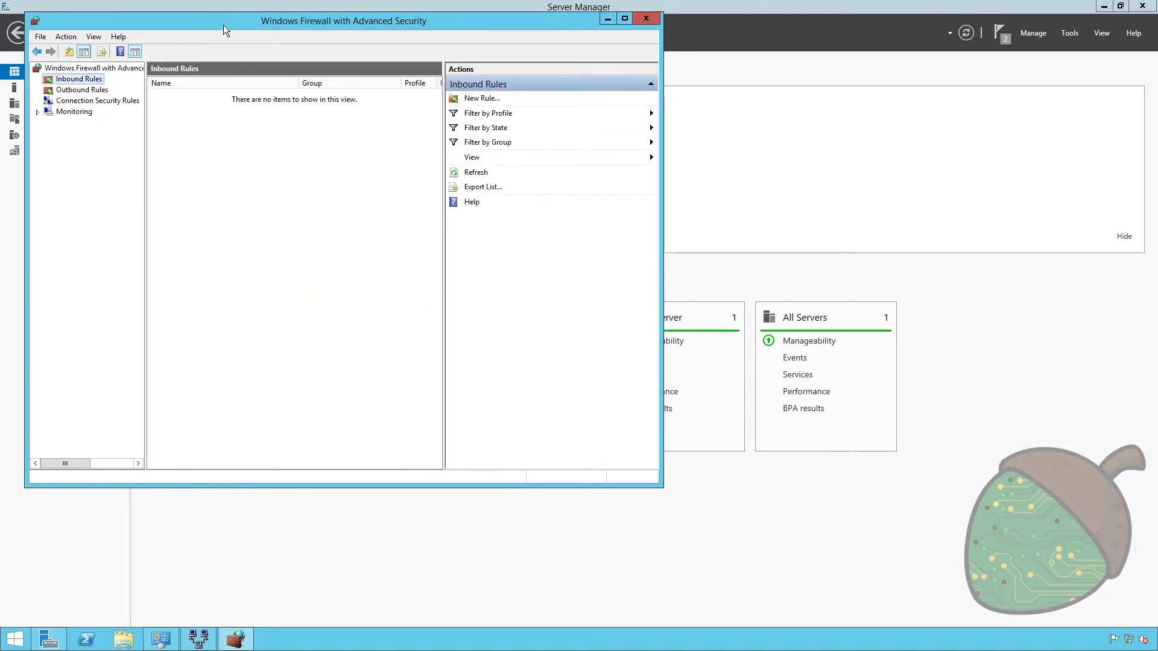
pyautogui.doubleClick(223, 21)
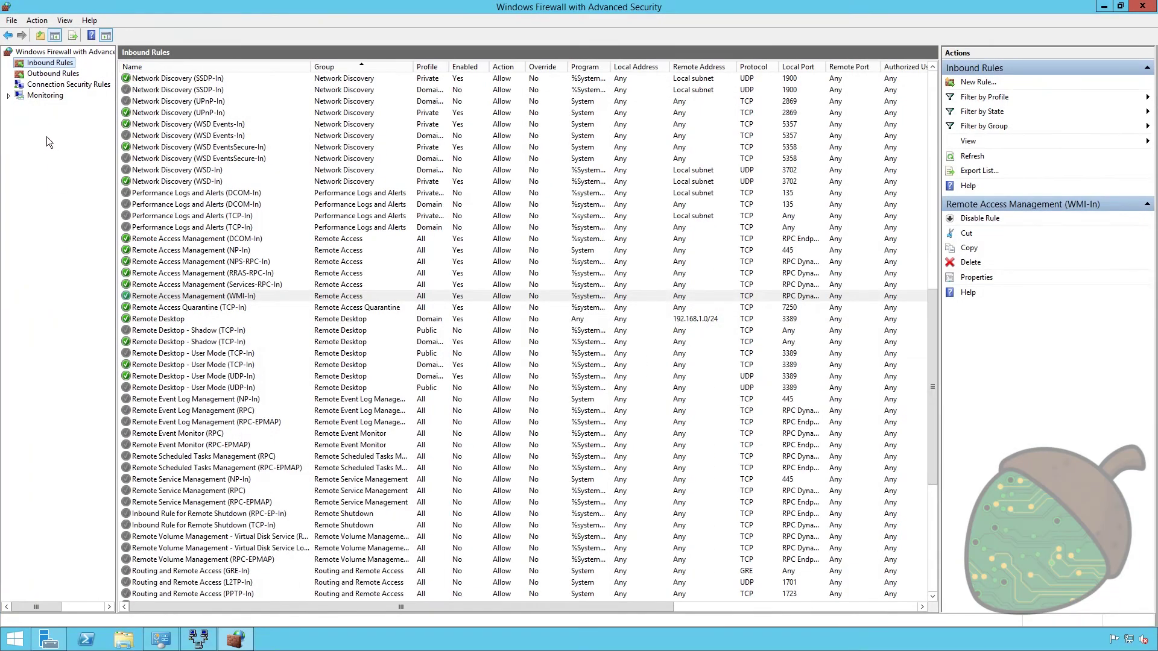
# Step: Create predefined Routing and Remote Access inbound rules PPTP-In and GRE-In that allow connections
pyautogui.rightClick(46, 65)
pyautogui.click(67, 71)
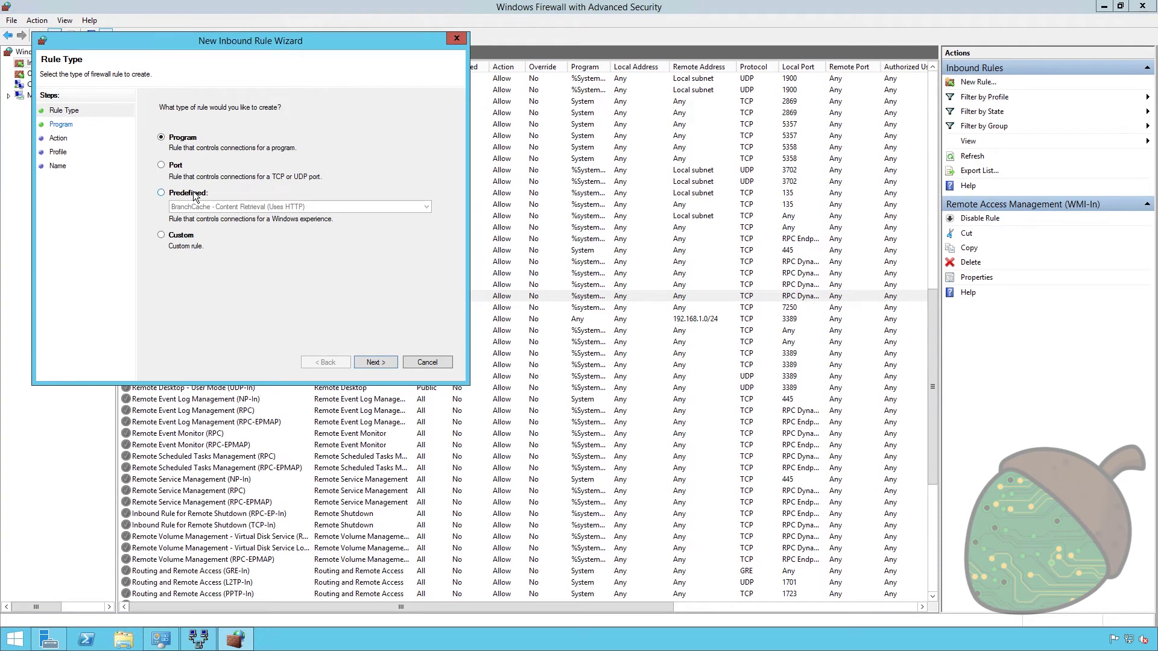
pyautogui.click(194, 195)
pyautogui.click(244, 207)
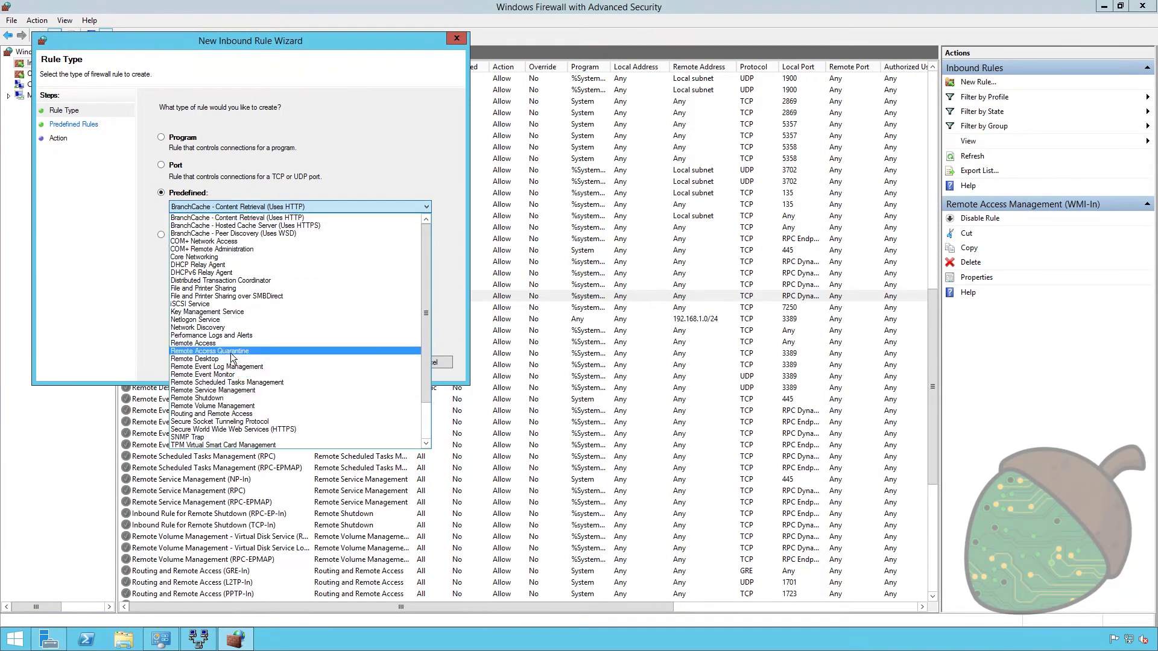
pyautogui.click(246, 414)
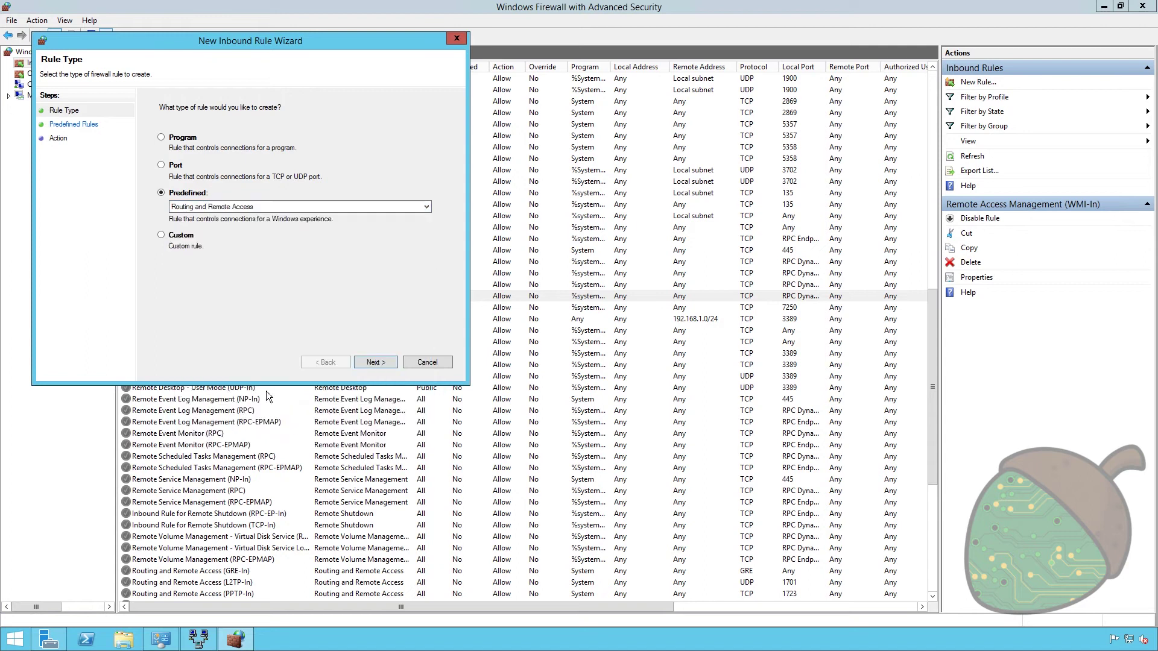
pyautogui.click(361, 363)
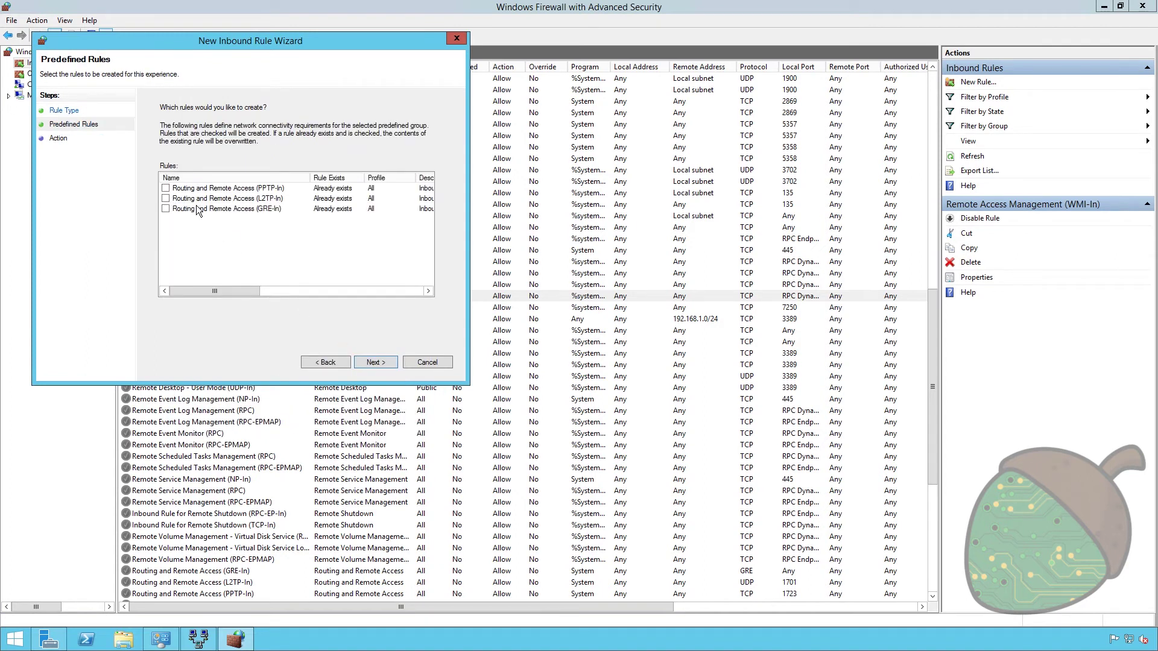
pyautogui.click(166, 188)
pyautogui.click(166, 209)
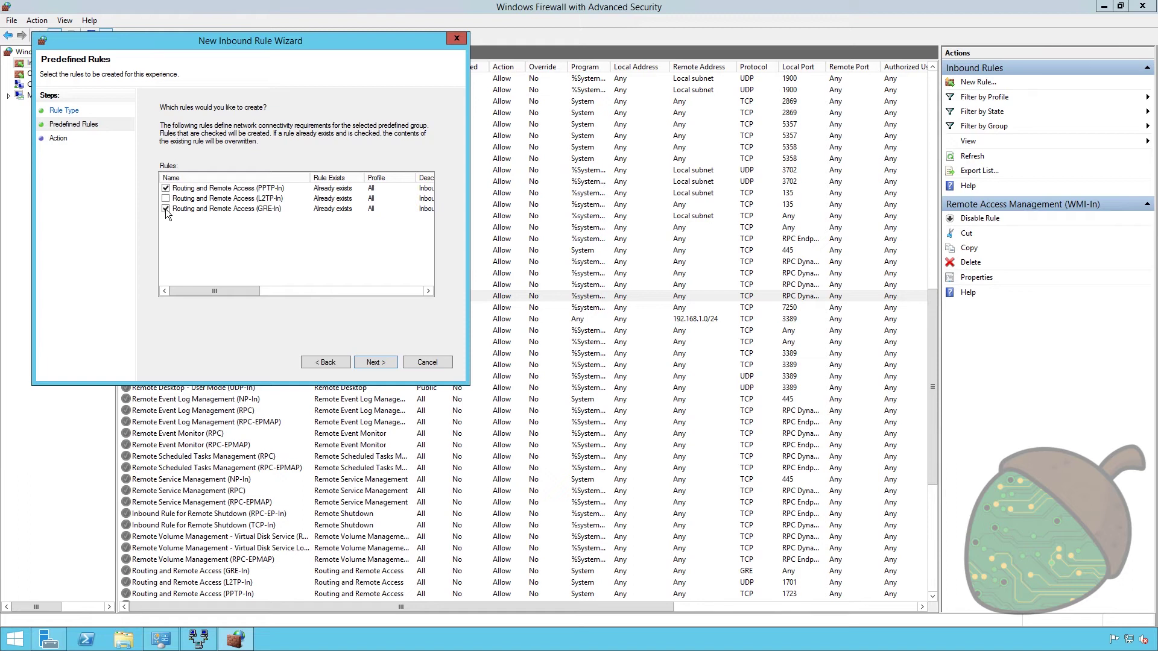
pyautogui.click(372, 361)
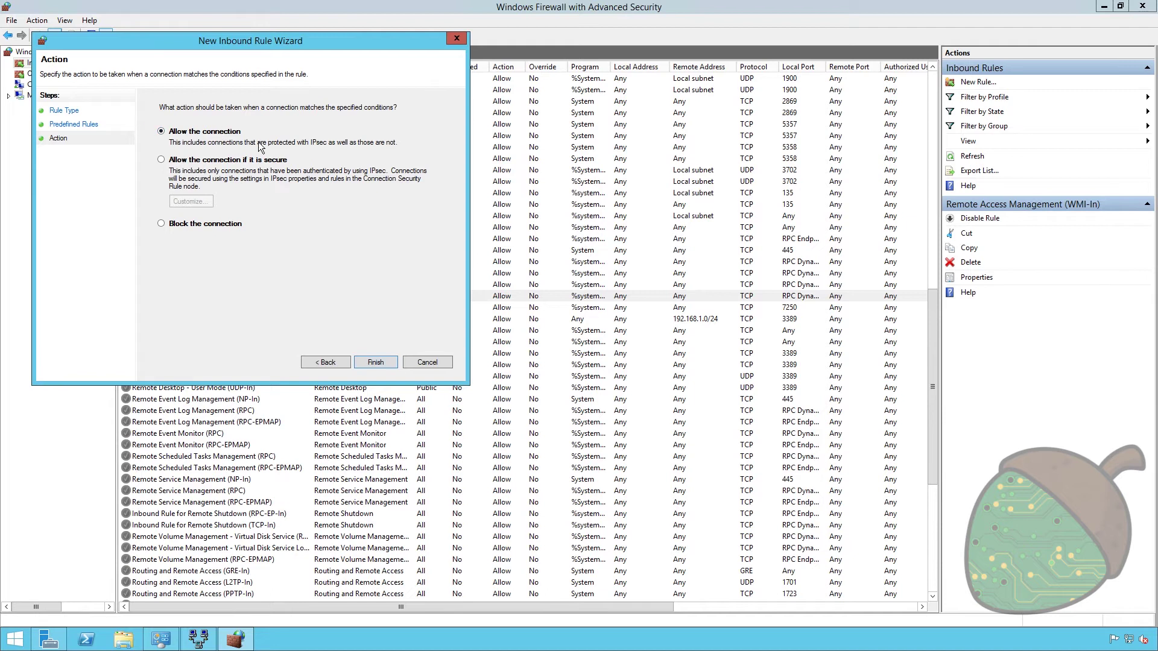
pyautogui.click(375, 362)
pyautogui.scroll(10, 254, 342)
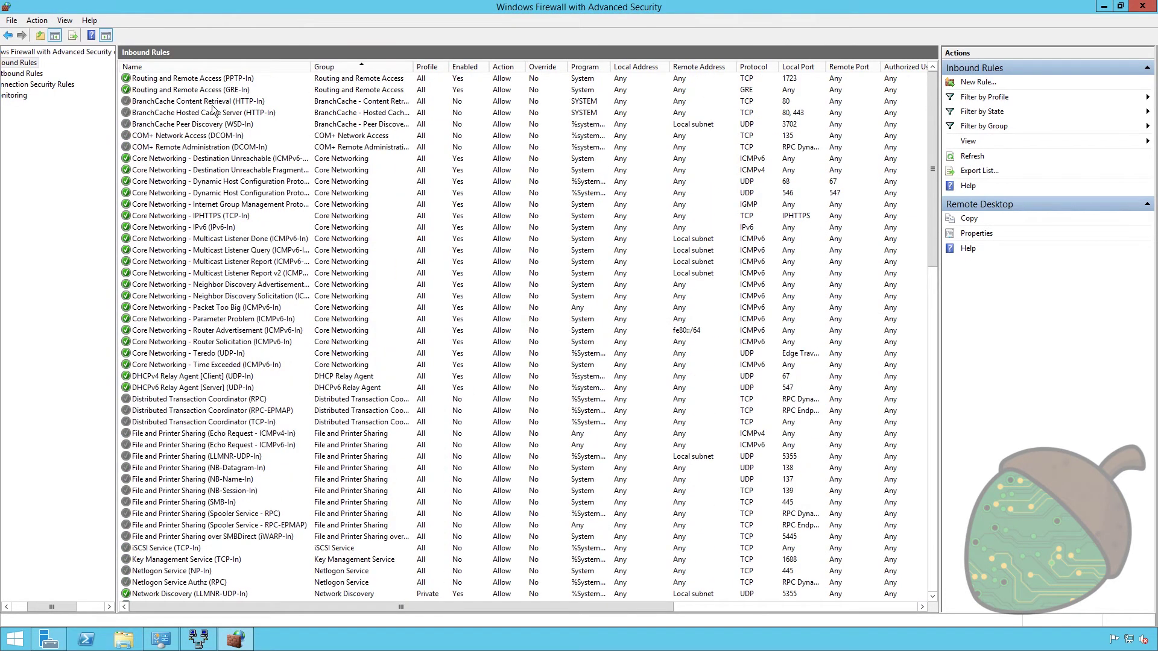
# Step: Confirm the PPTP-In and GRE-In rules are enabled, then minimize the firewall window
pyautogui.click(201, 79)
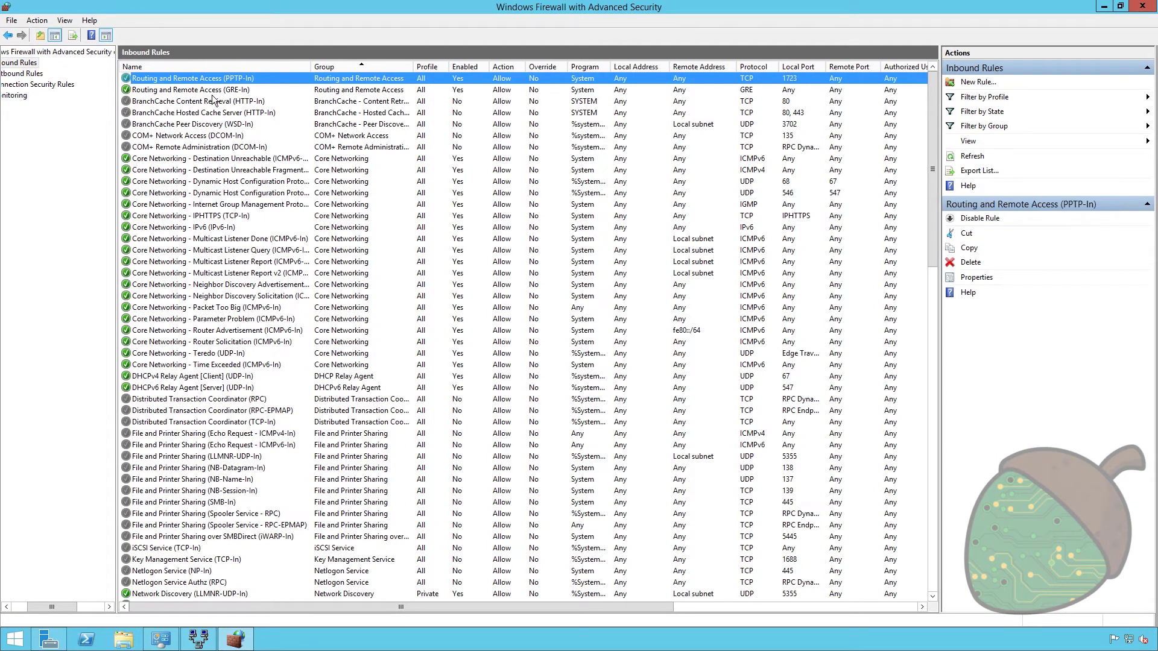
pyautogui.click(212, 91)
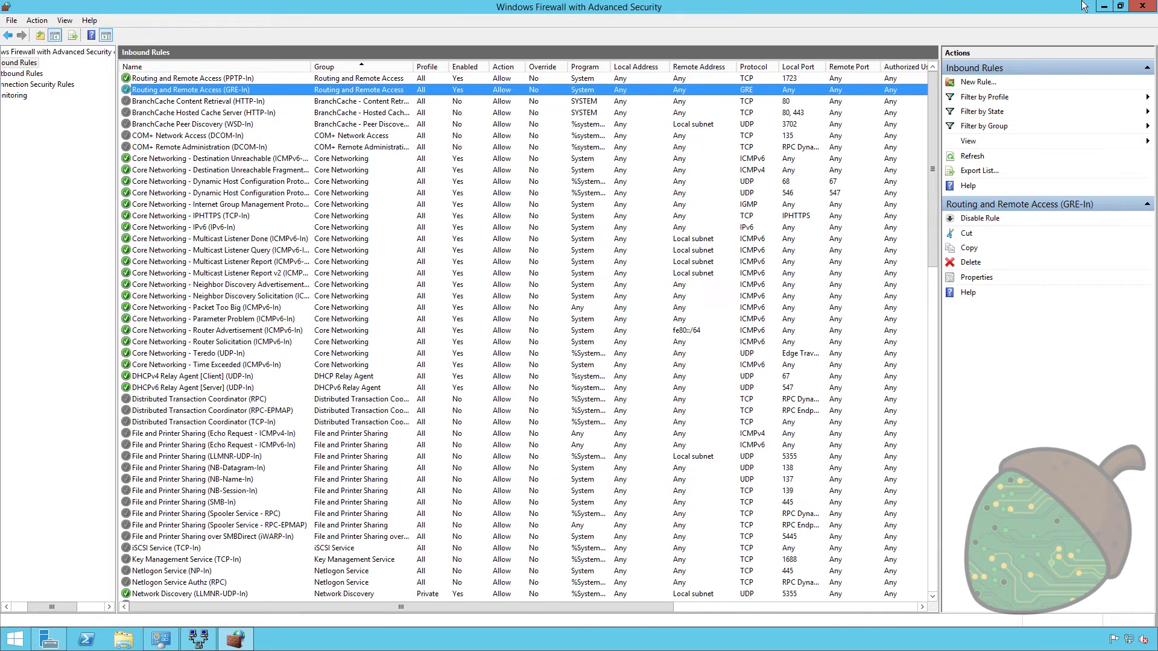
pyautogui.click(1101, 5)
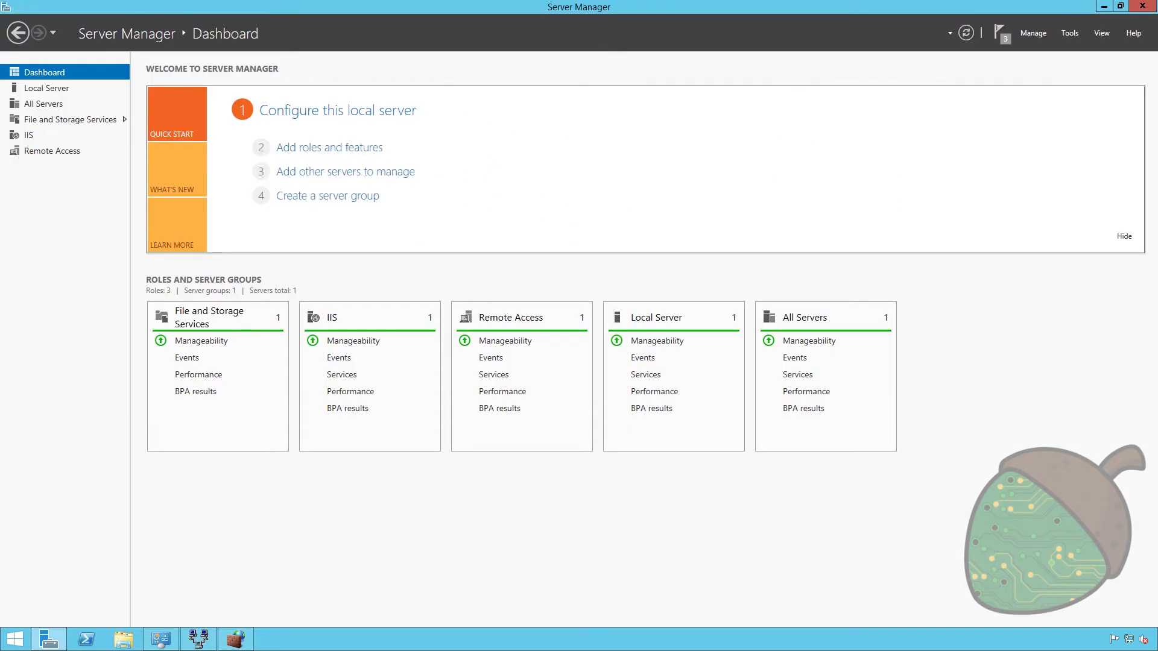
# Step: Set the Användare user's Dial-in network access to Allow access under KIWI.local, then close the console
pyautogui.click(1070, 34)
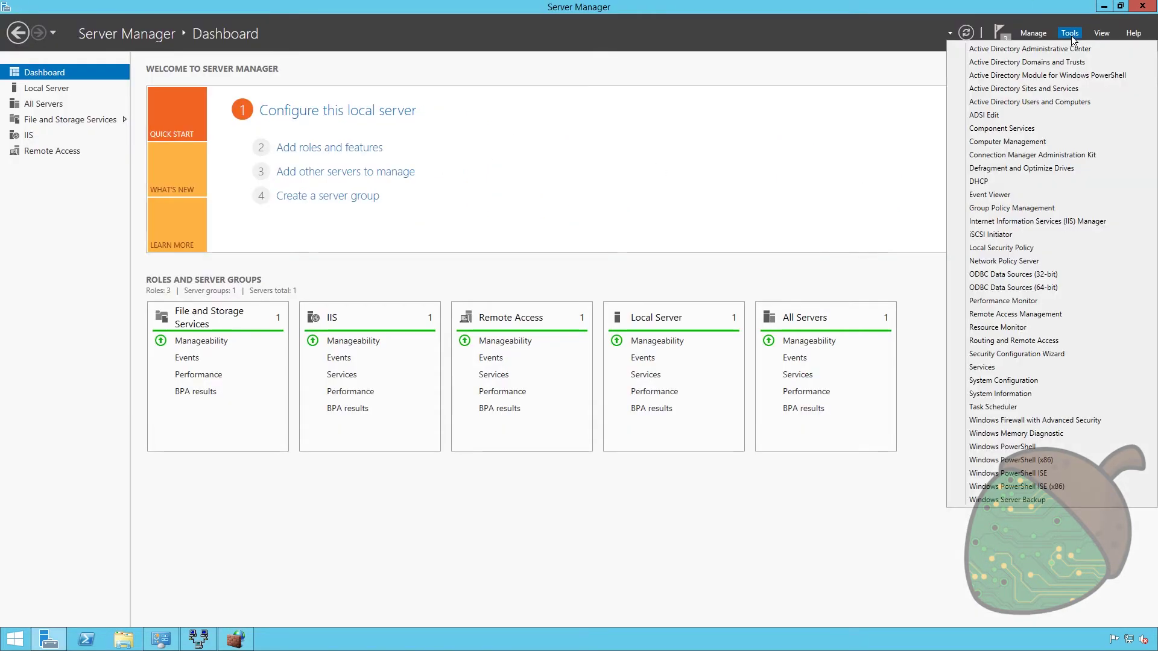
pyautogui.click(1065, 99)
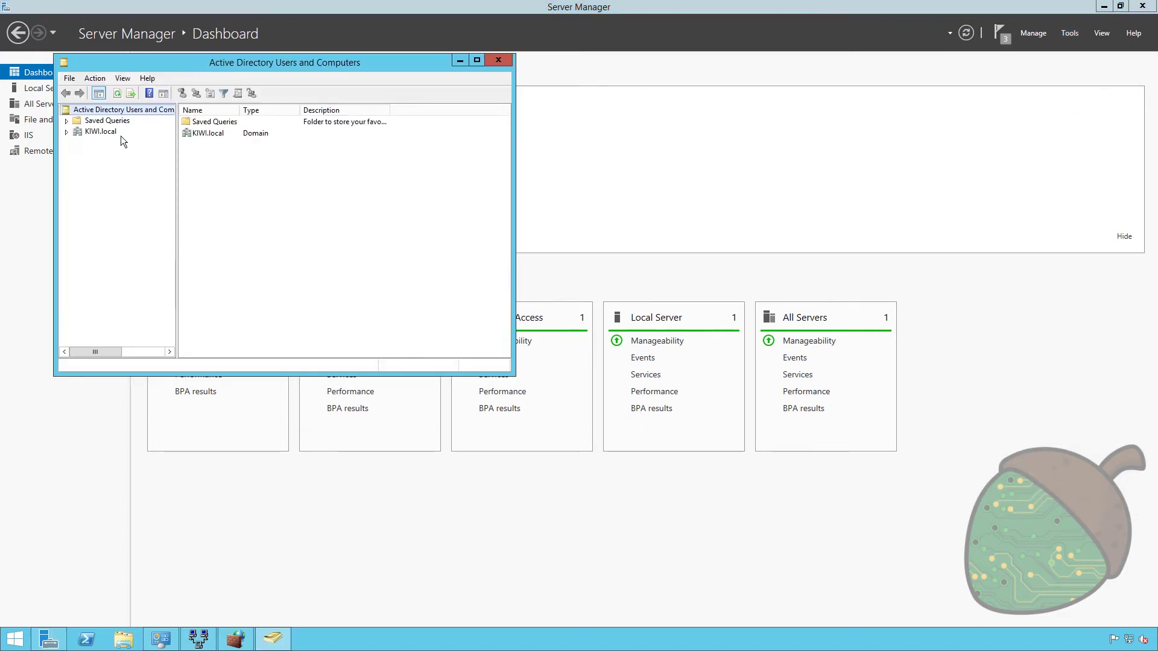
pyautogui.click(67, 132)
pyautogui.click(106, 142)
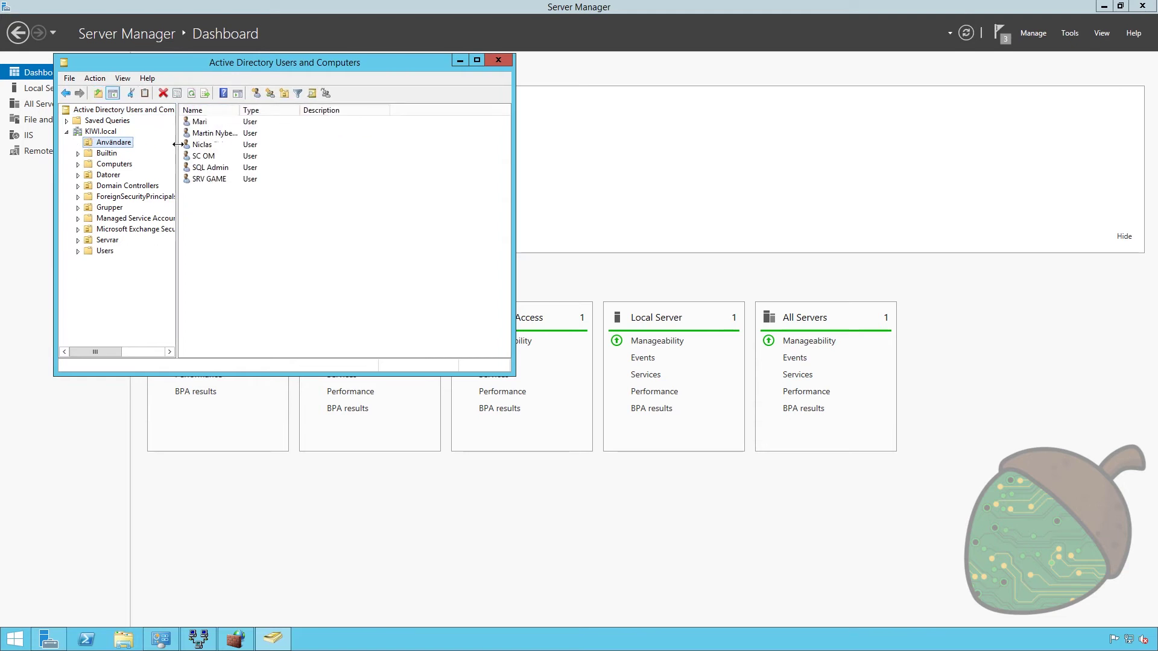
pyautogui.rightClick(219, 134)
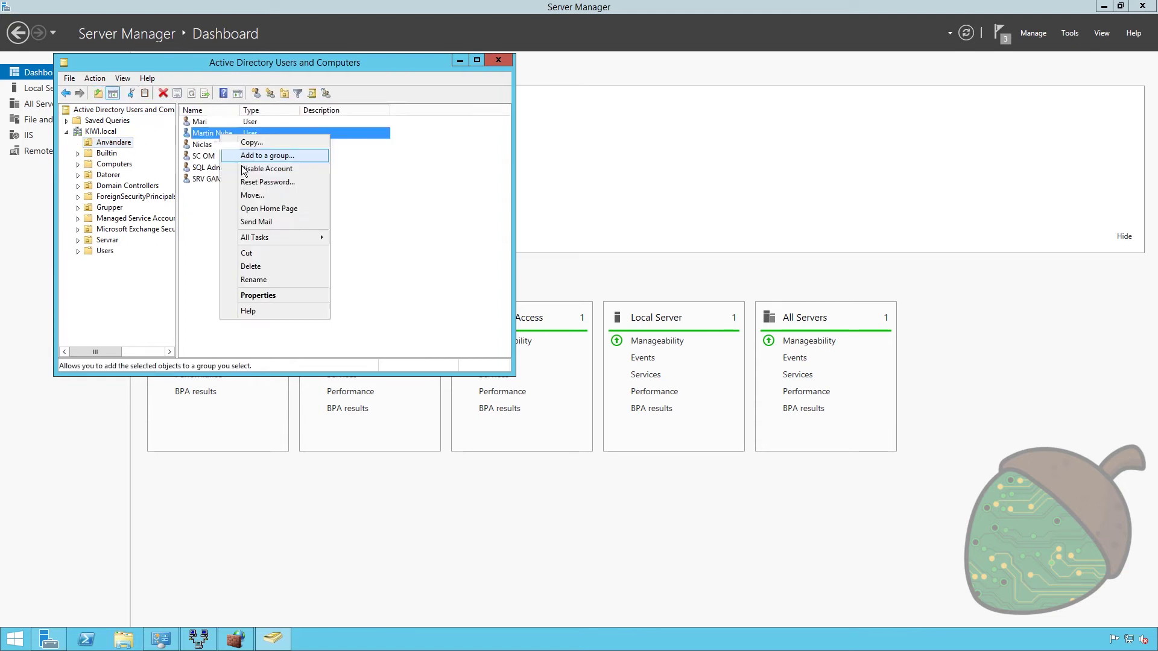
pyautogui.click(273, 295)
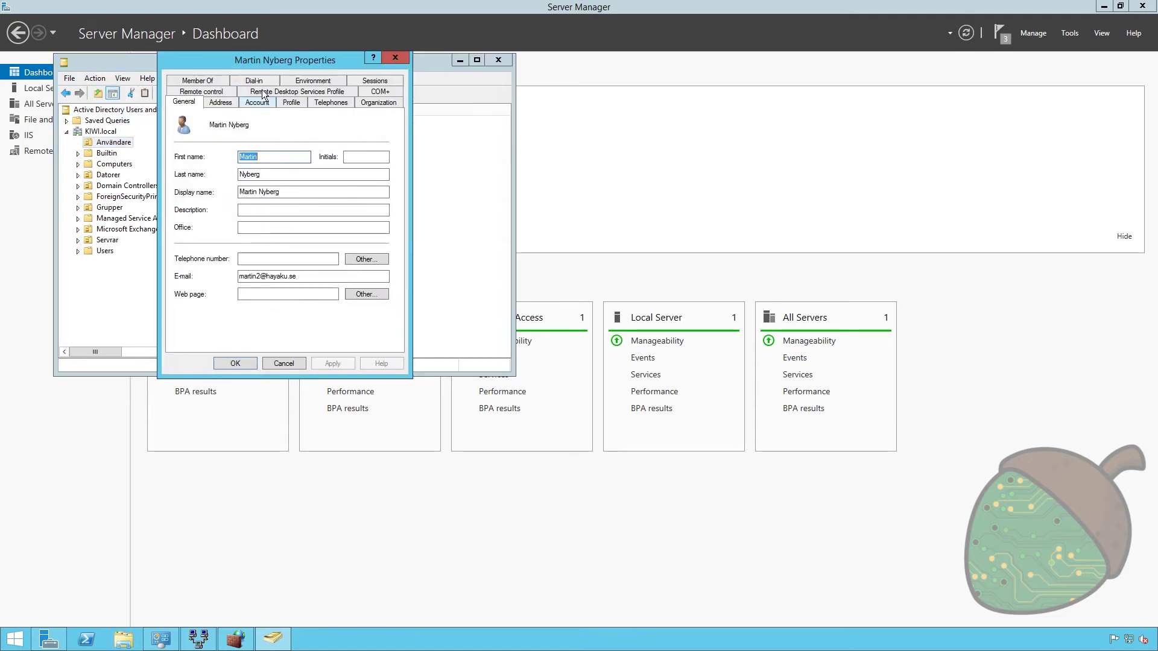
pyautogui.click(257, 80)
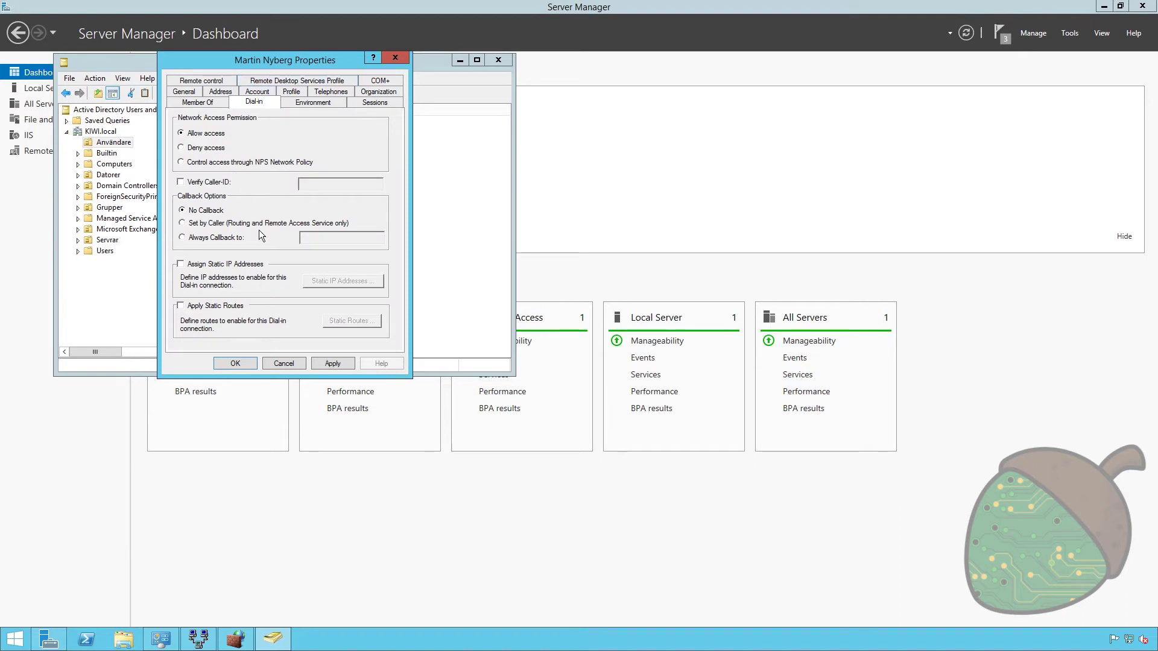
pyautogui.click(340, 364)
pyautogui.click(236, 364)
pyautogui.click(495, 63)
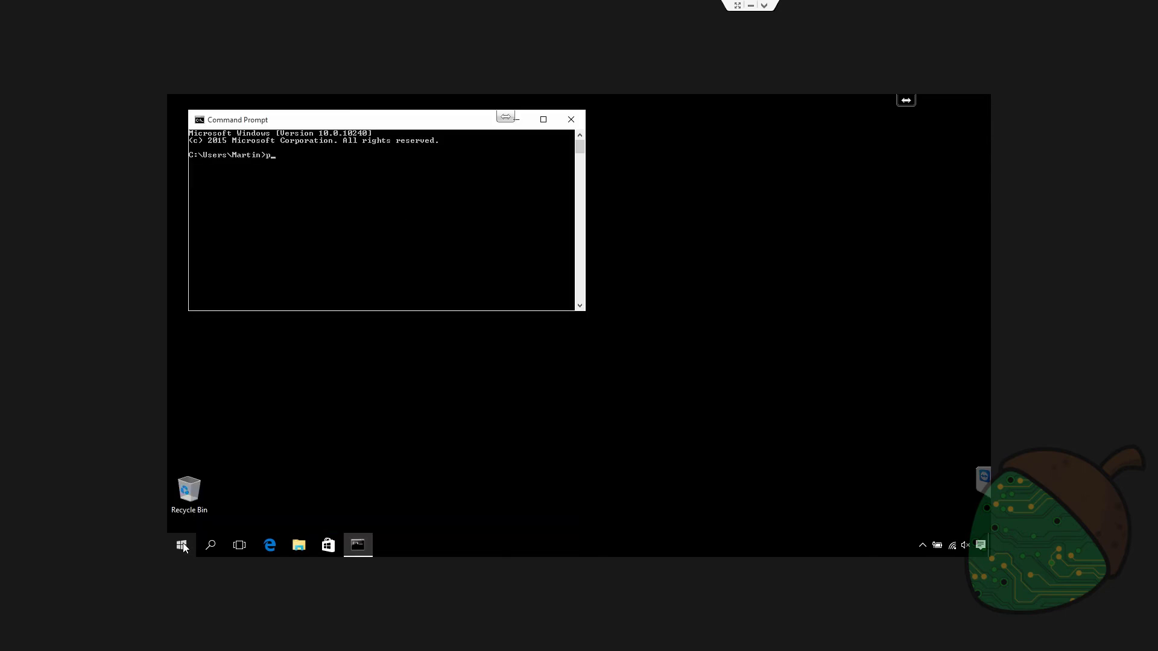
# Step: Ping 192.168.1.200 continuously from Command Prompt and see the requests time out
pyautogui.write('ing 192.168.1.200 -t')
pyautogui.press('Return')
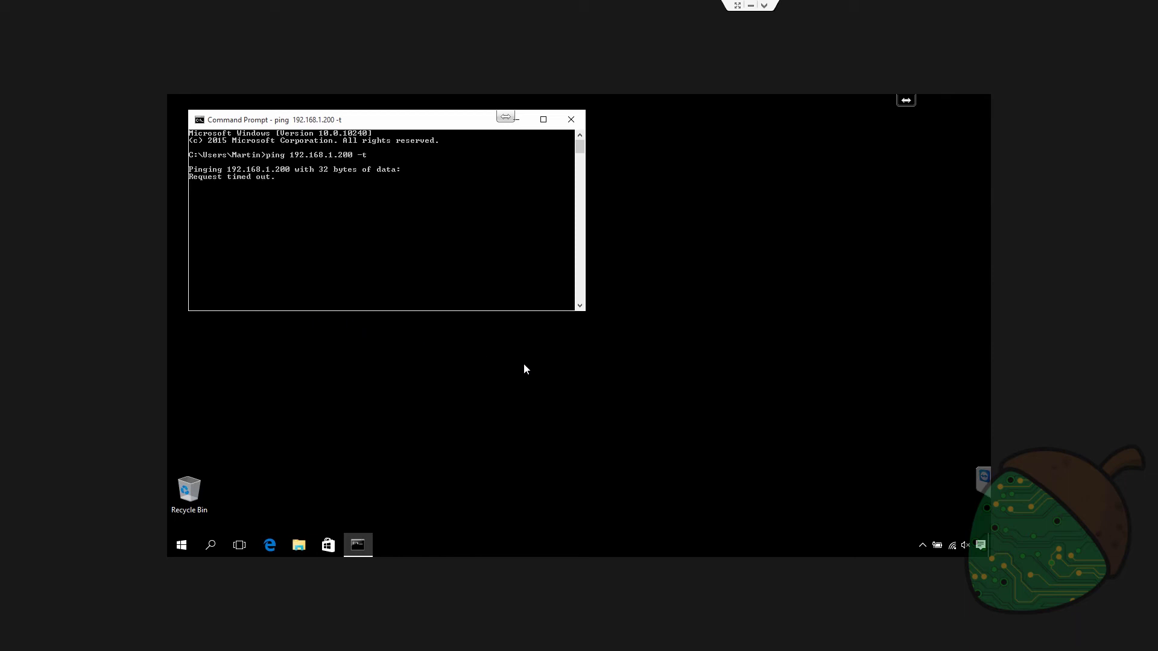
pyautogui.click(951, 544)
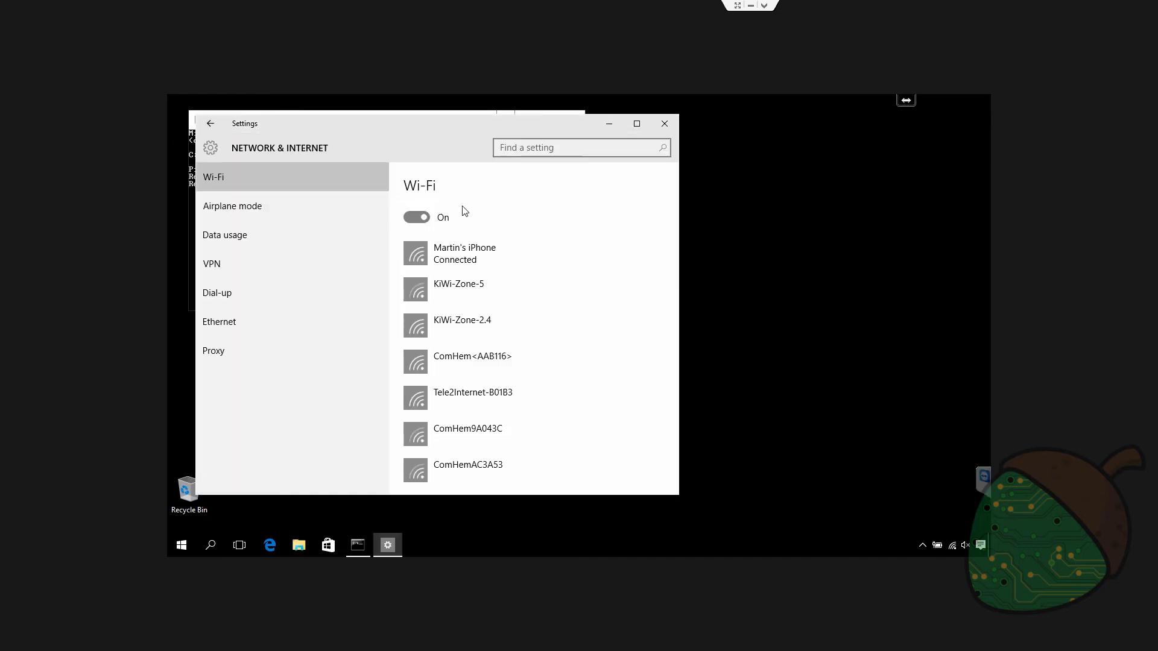
# Step: Begin a new VPN connection with Windows (built-in) as the provider
pyautogui.click(235, 264)
pyautogui.click(444, 232)
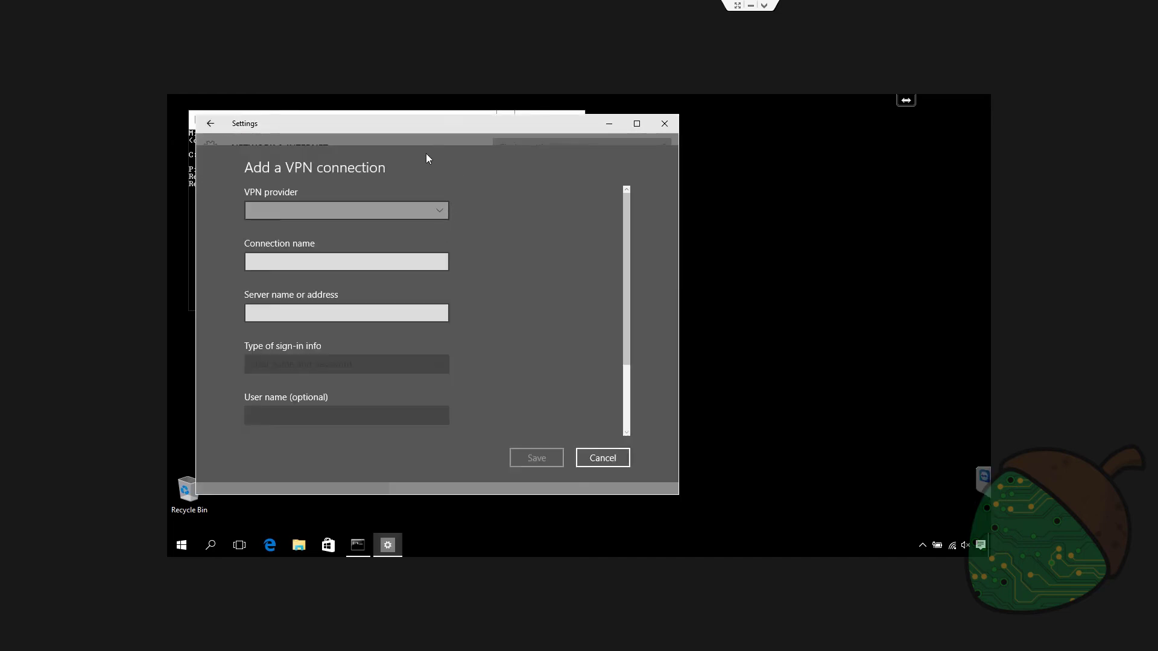
pyautogui.click(340, 262)
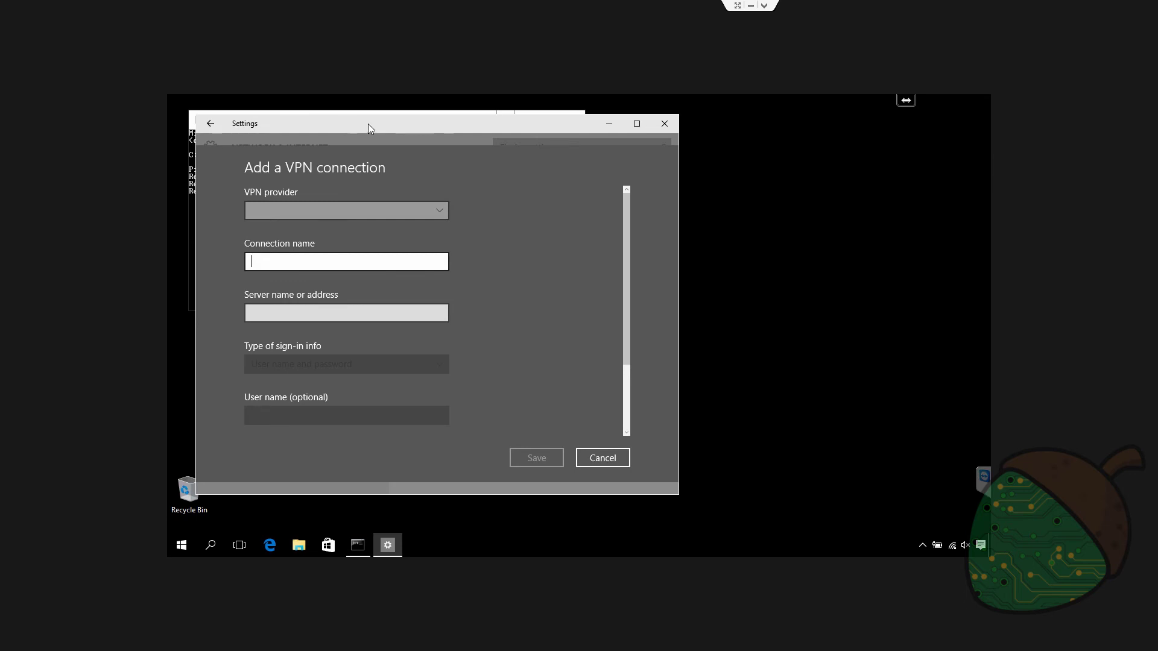
pyautogui.moveTo(368, 124); pyautogui.dragTo(665, 134)
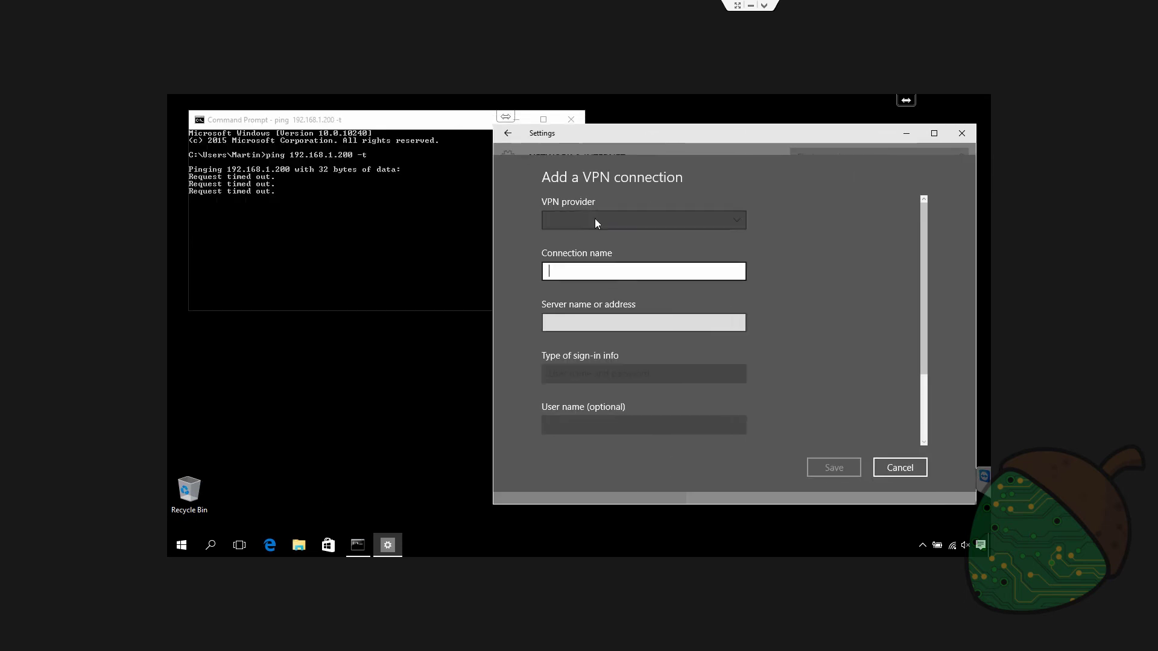
pyautogui.click(596, 223)
pyautogui.click(597, 221)
# Step: Name the connection TechNut VPN, set server 94.254.73.2, and save it
pyautogui.click(587, 273)
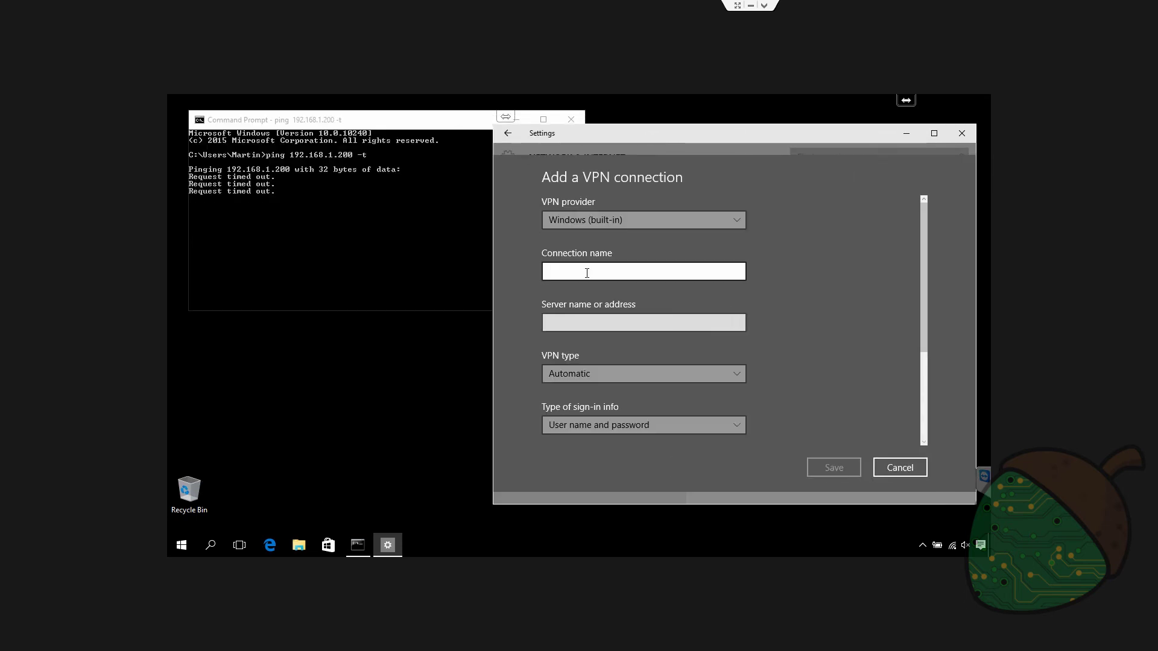
pyautogui.write('TechNut')
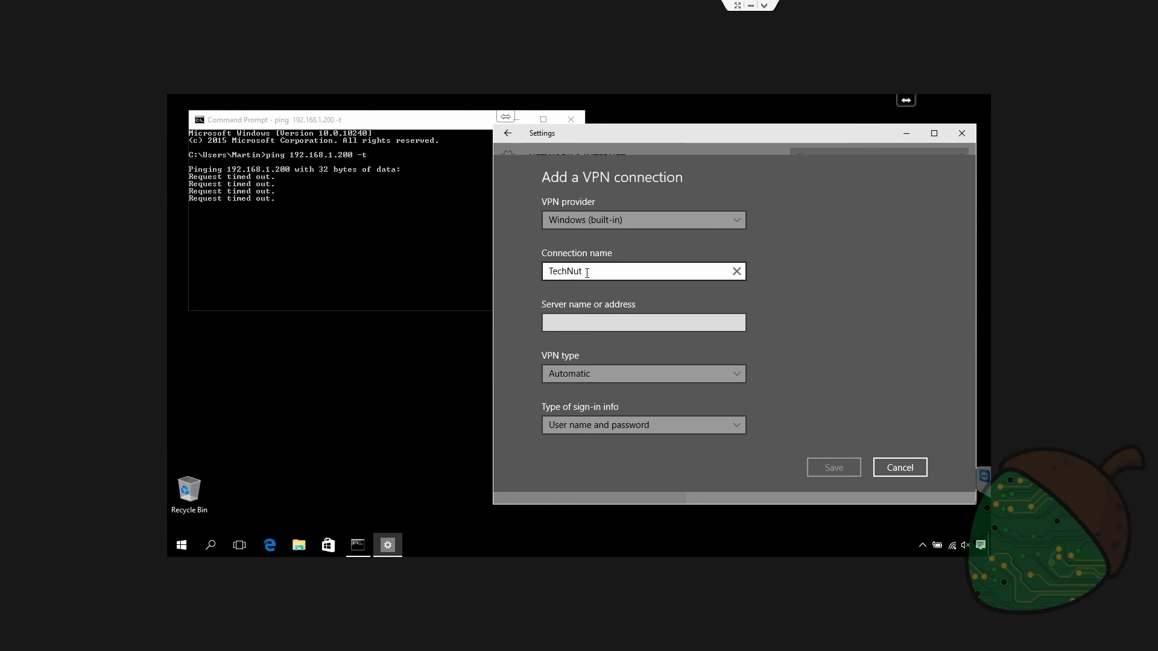
pyautogui.press('Tab')
pyautogui.click(587, 273)
pyautogui.write('VPN')
pyautogui.press('Tab')
pyautogui.write('94.254.73.2')
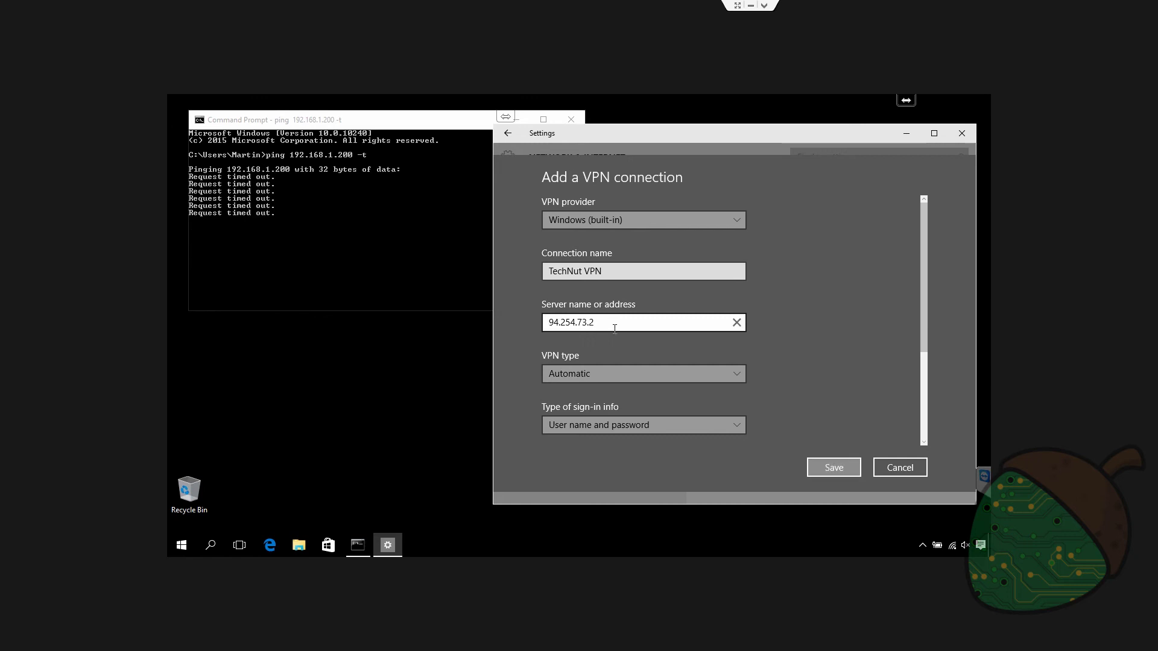
pyautogui.click(833, 467)
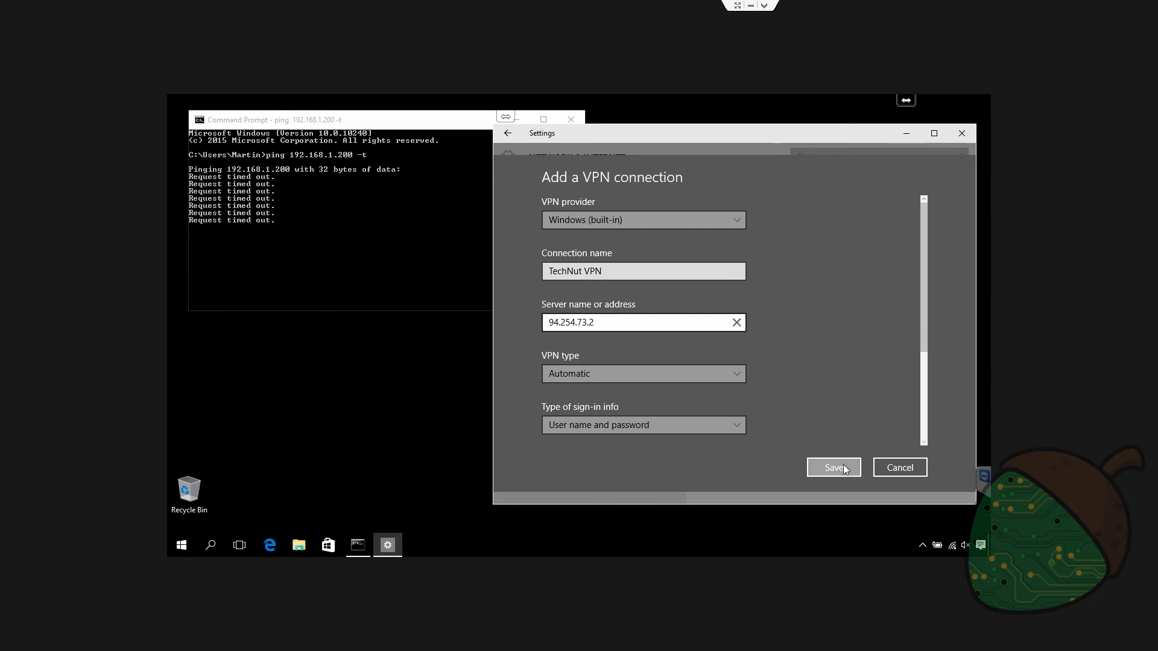
# Step: Connect TechNut VPN by signing in with the domain user's name and password
pyautogui.click(772, 278)
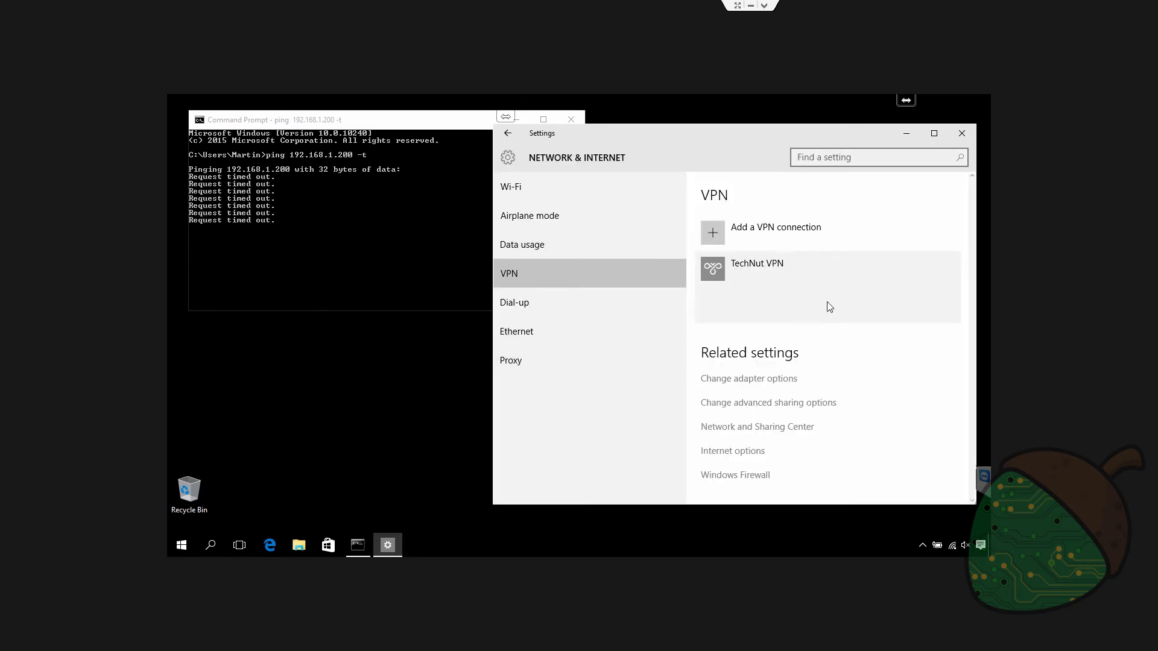
pyautogui.click(778, 311)
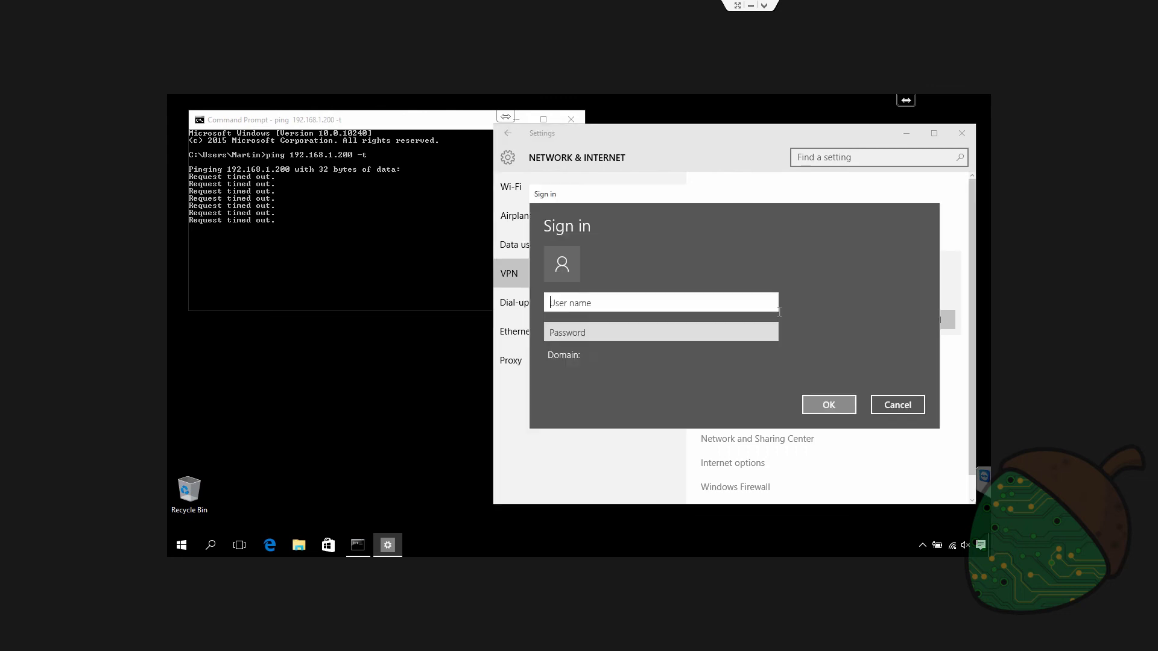
pyautogui.write('kiwi\\martin')
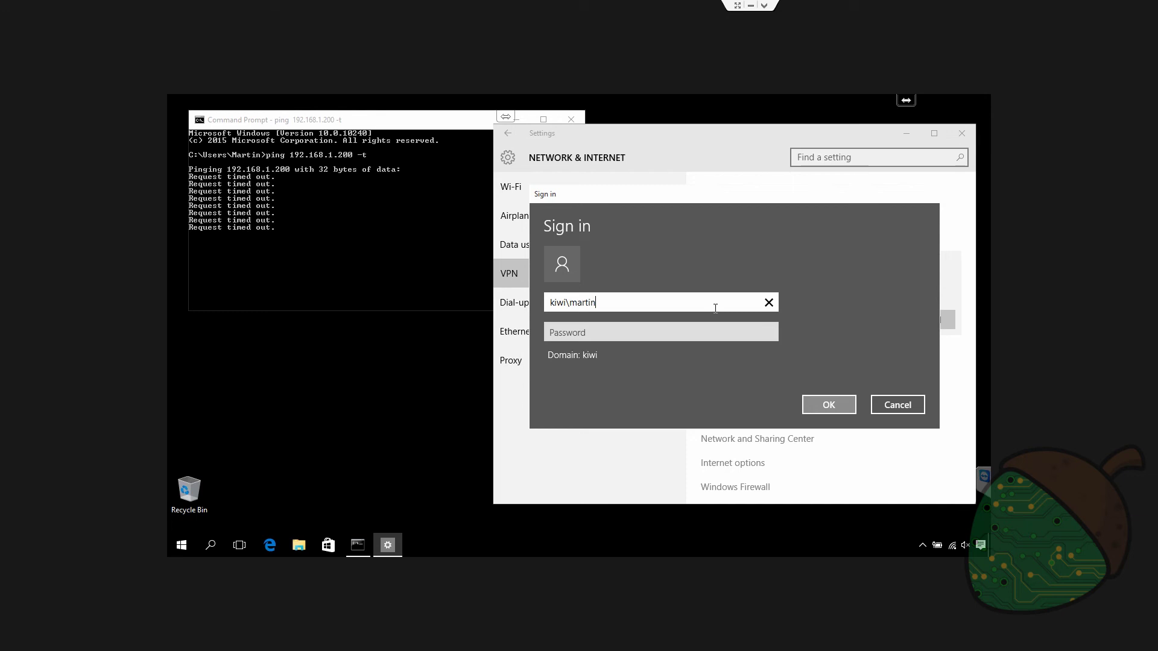
pyautogui.press('Tab')
pyautogui.write('•••••••••')
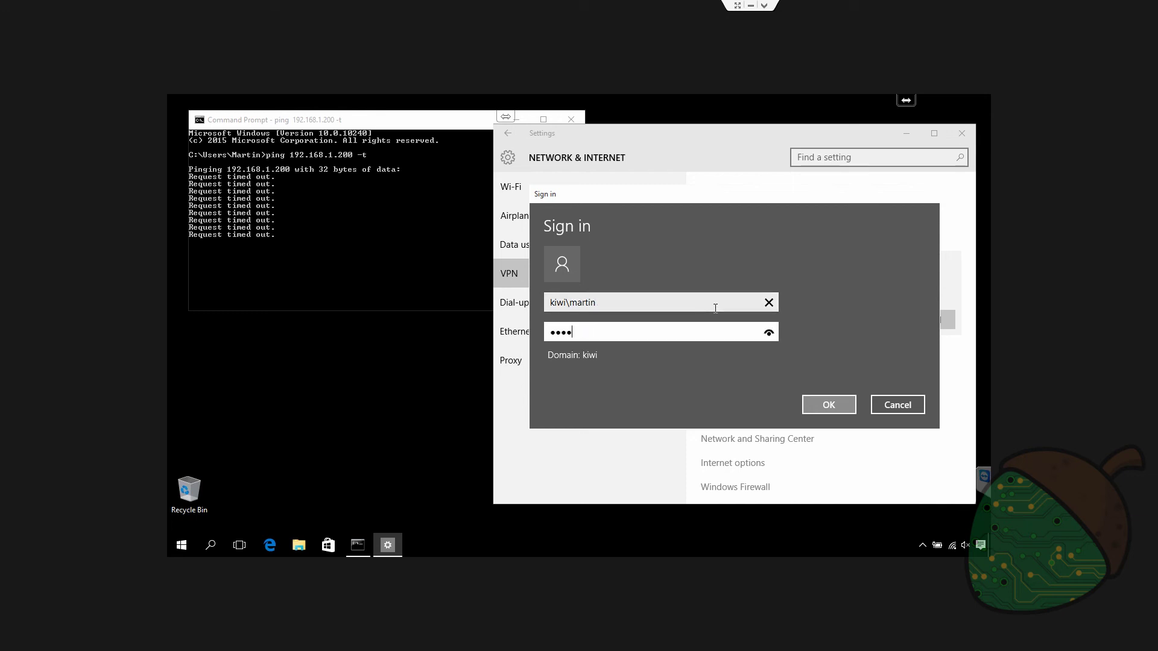
pyautogui.click(822, 405)
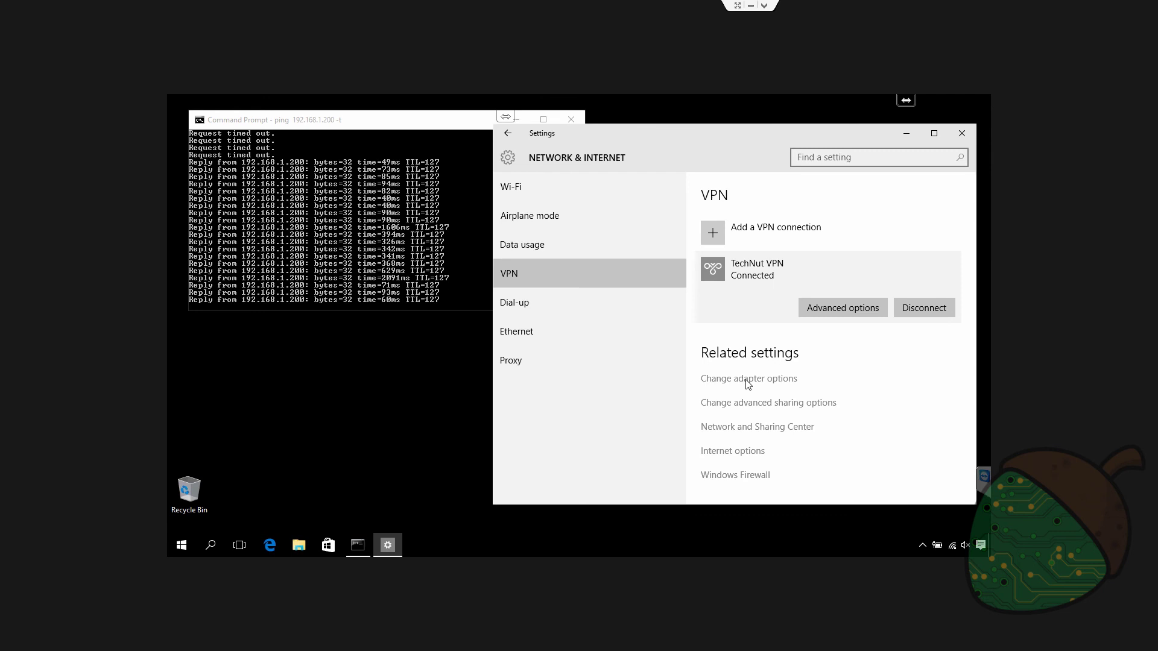
pyautogui.click(182, 545)
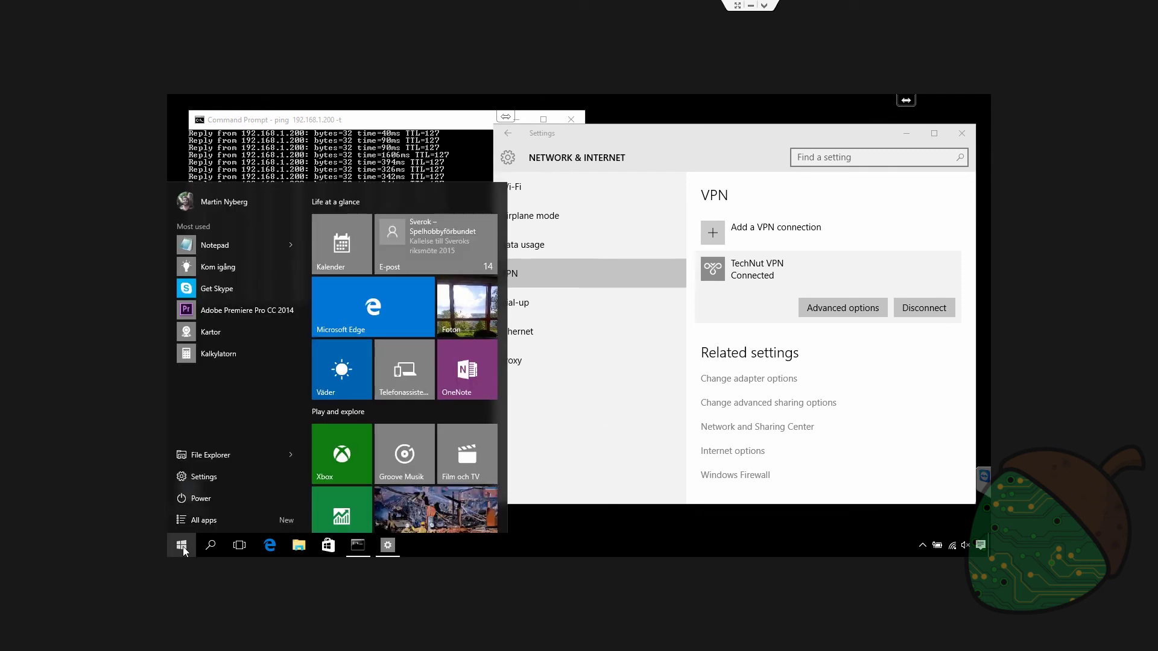
# Step: Launch Remote Desktop Connection and connect to kiwi-ra01.kiwi.local
pyautogui.write('remote')
pyautogui.press('Return')
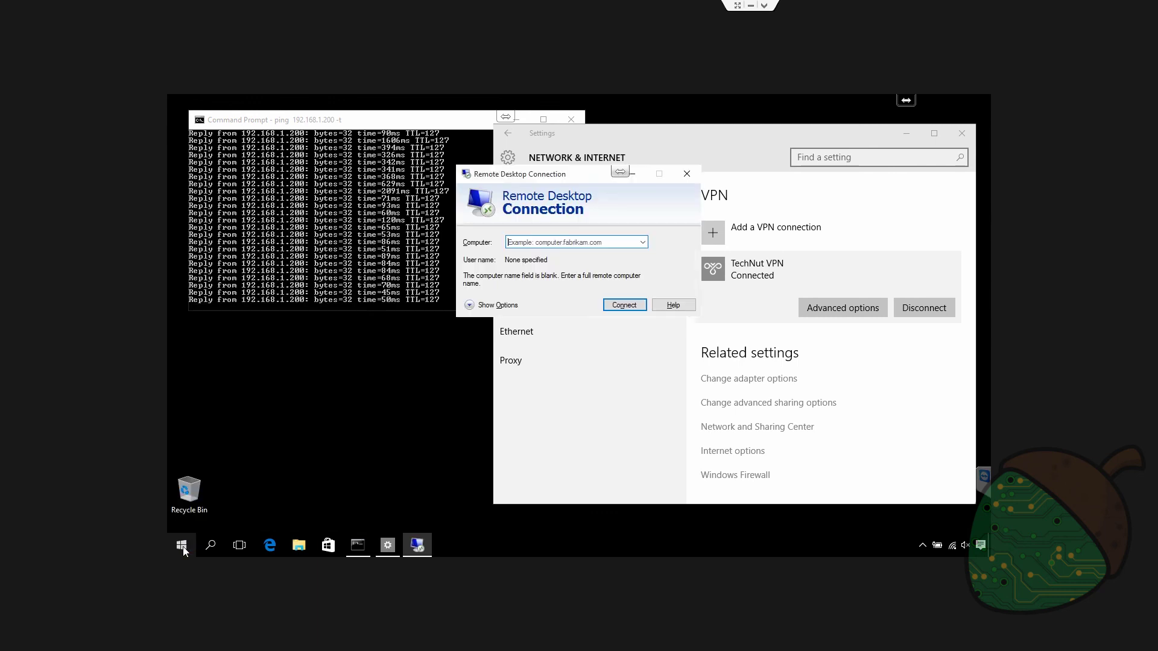
pyautogui.write('kiwi')
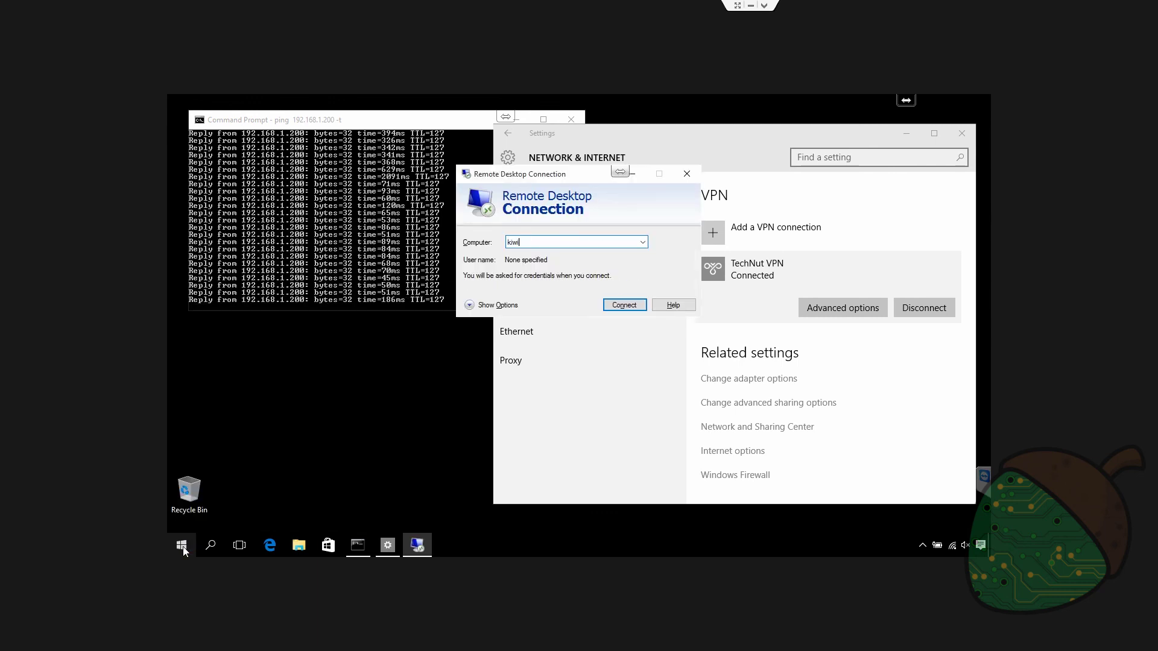
pyautogui.write('-ra')
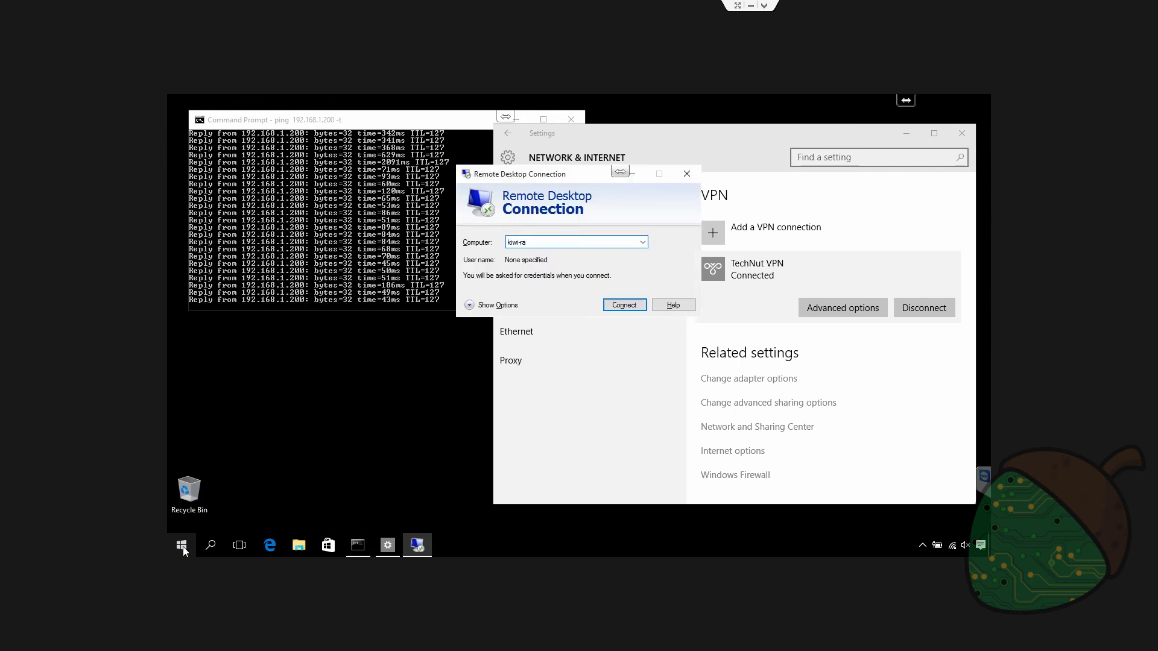
pyautogui.write('01.kiwi')
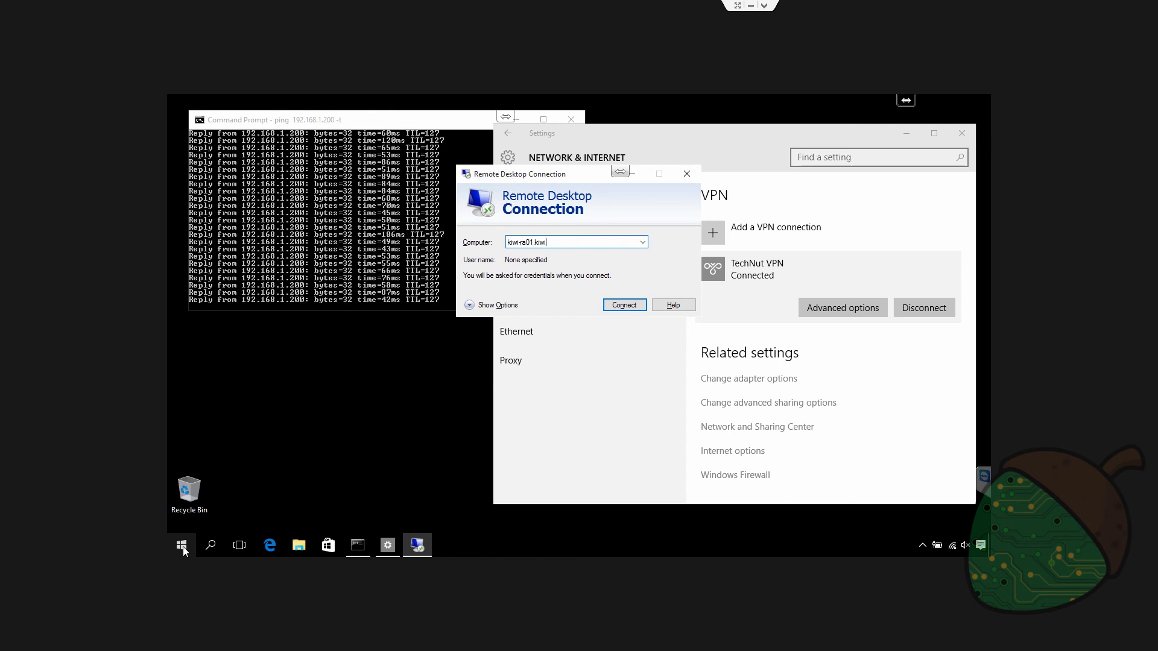
pyautogui.write('-loca')
pyautogui.press('BackSpace')
pyautogui.press('BackSpace')
pyautogui.press('BackSpace')
pyautogui.press('BackSpace')
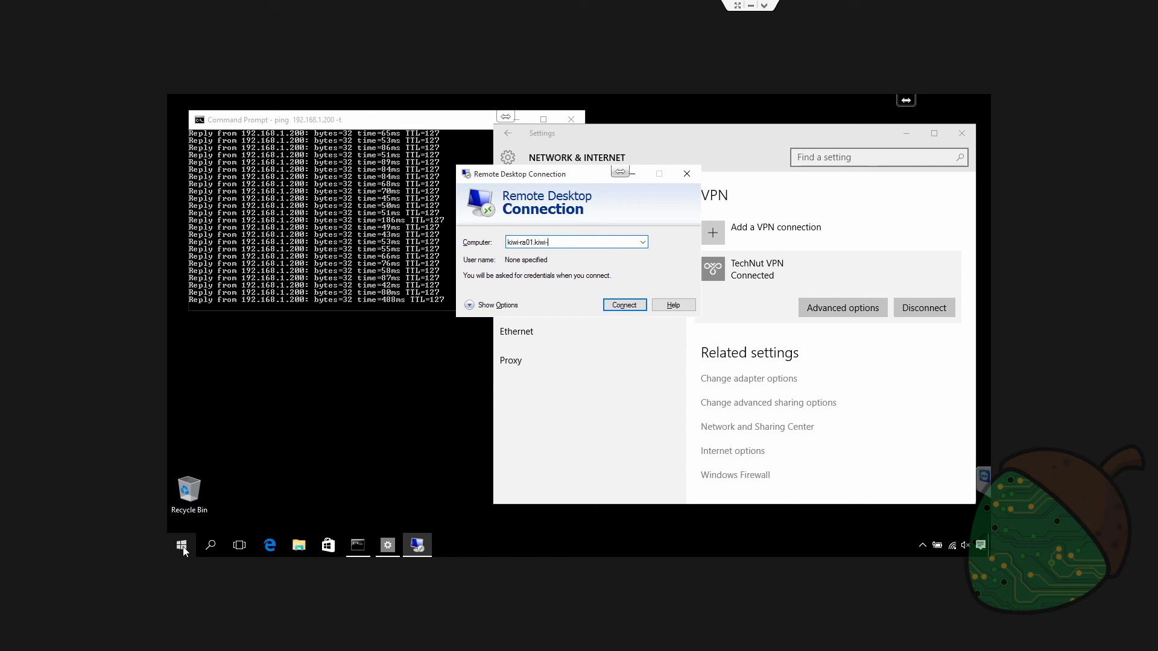
pyautogui.write('local')
pyautogui.press('Return')
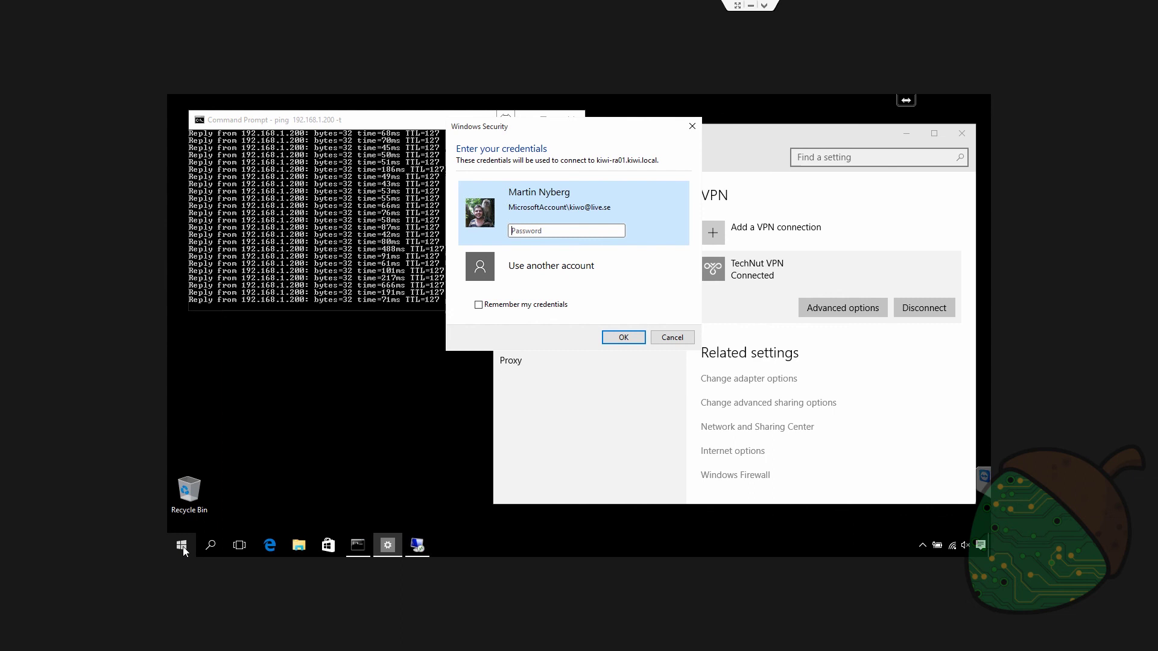
# Step: Sign in with the domain administrator's credentials and accept the unverified server certificate
pyautogui.press('Down')
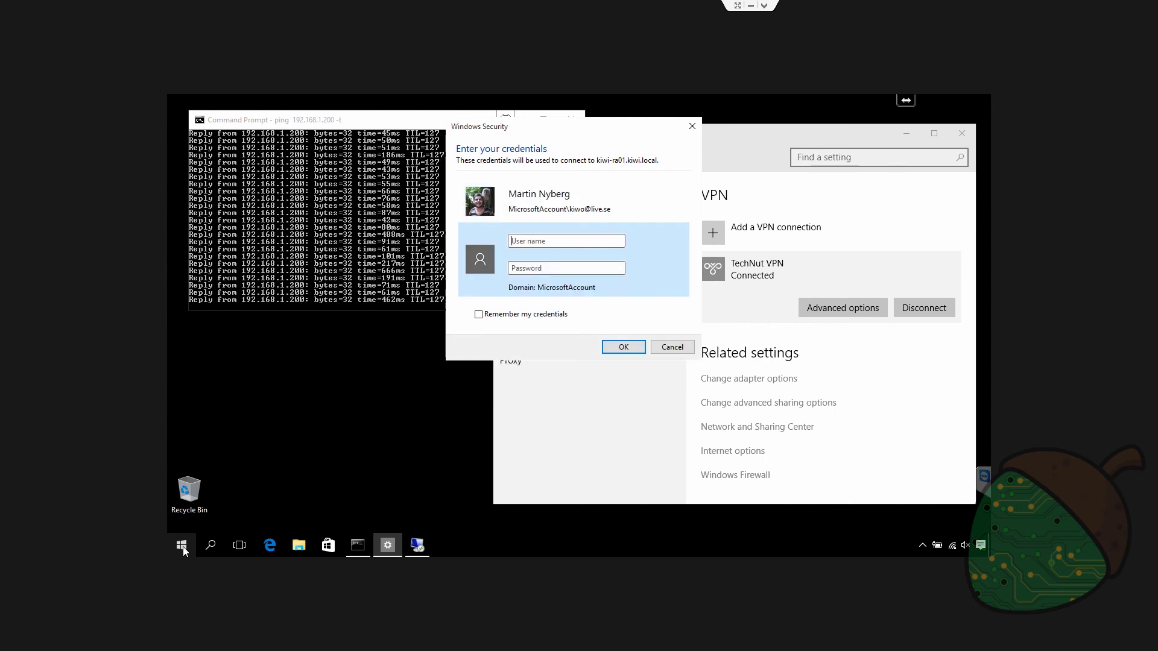
pyautogui.write('kiwi\\administrator')
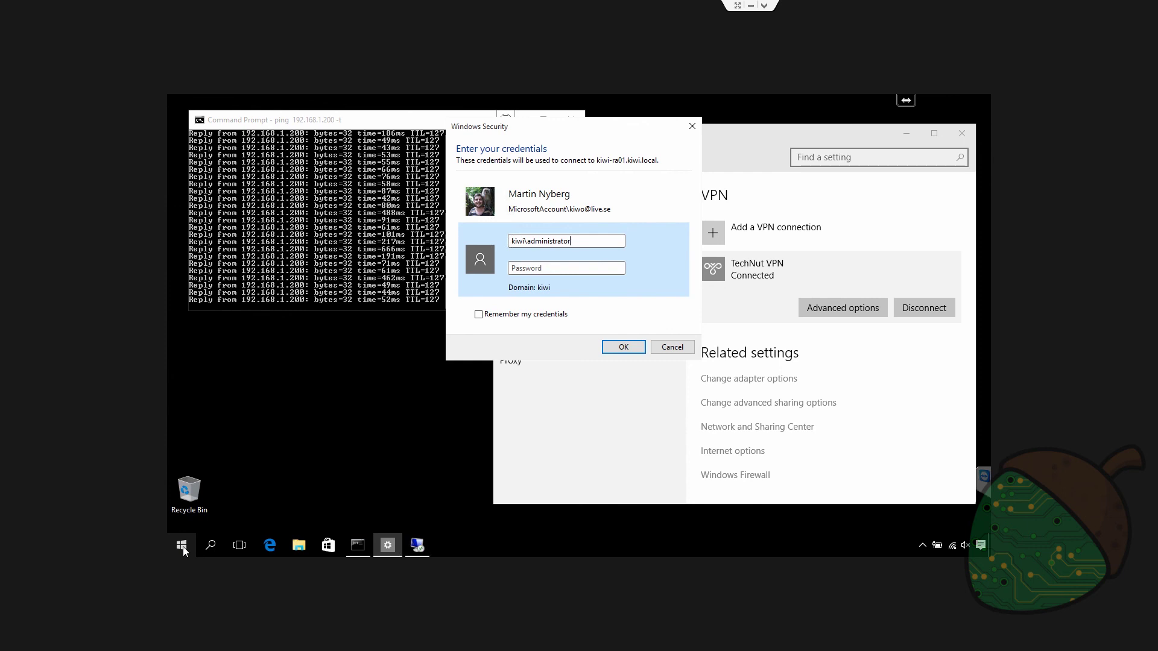
pyautogui.press('Tab')
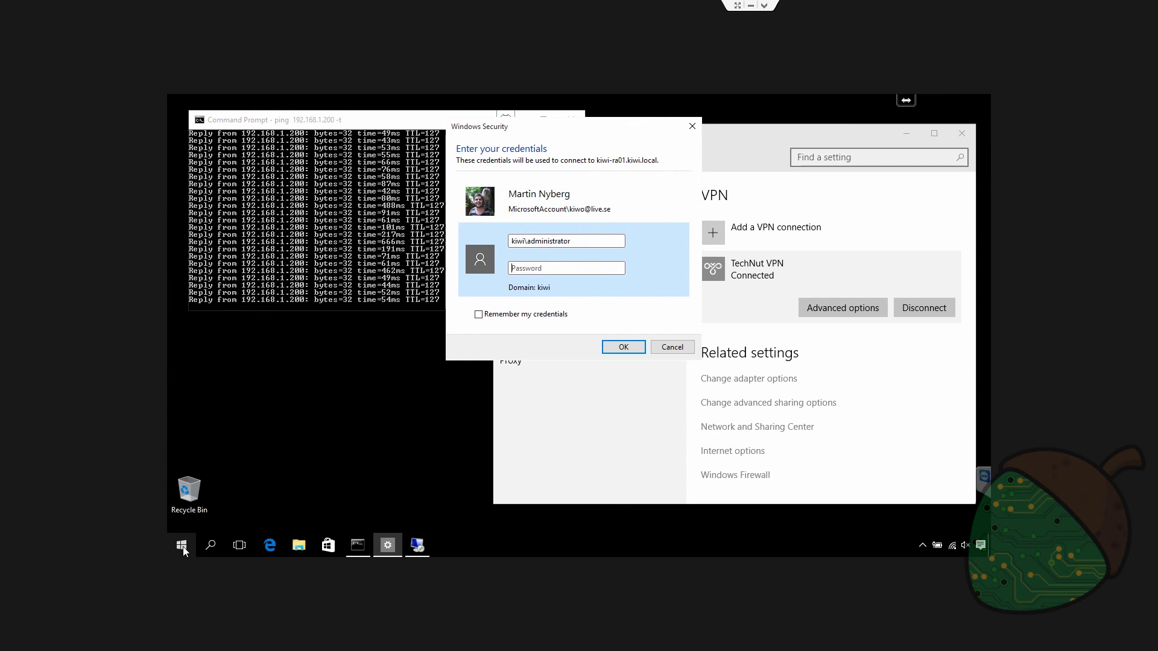
pyautogui.write('•••••••••')
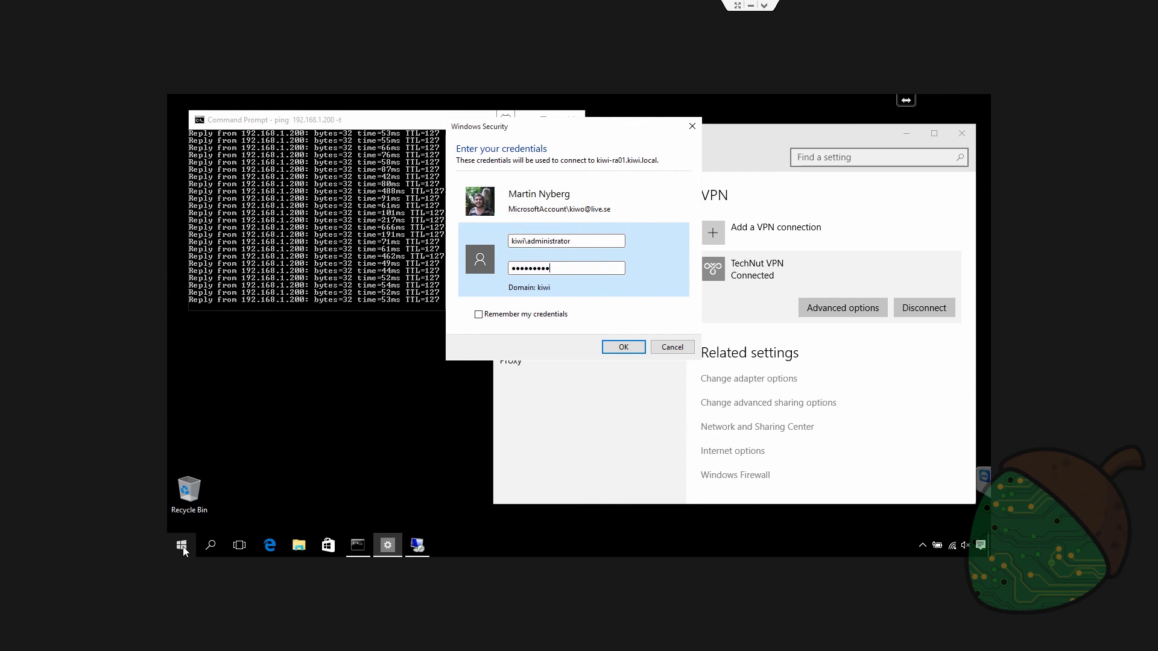
pyautogui.click(627, 348)
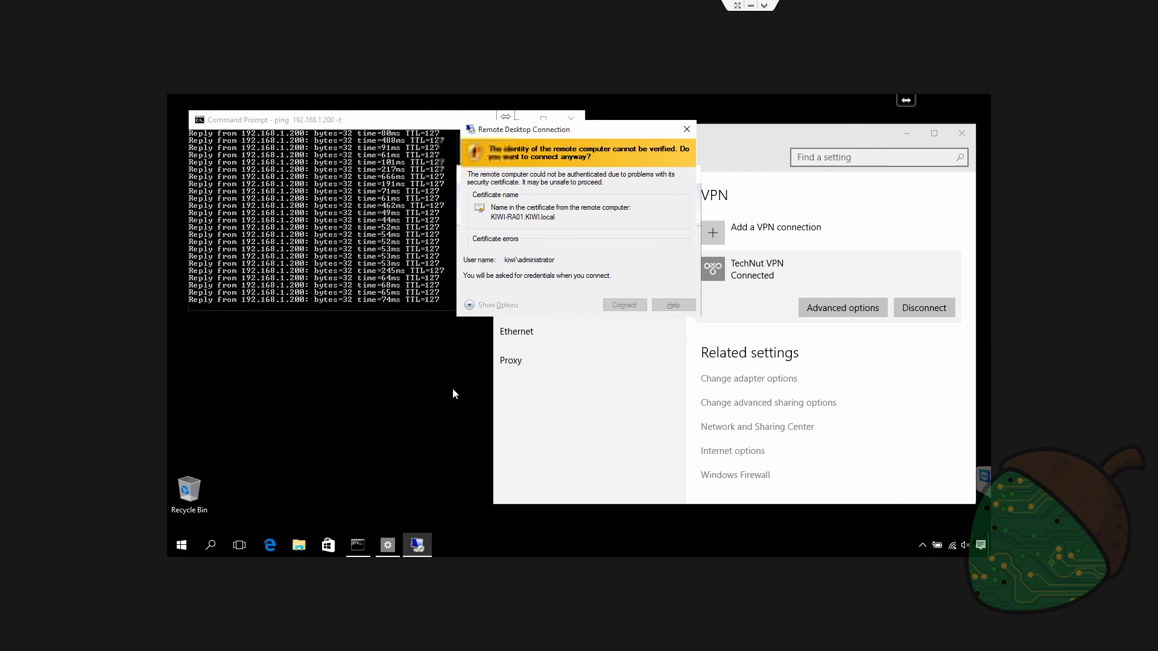
pyautogui.click(625, 345)
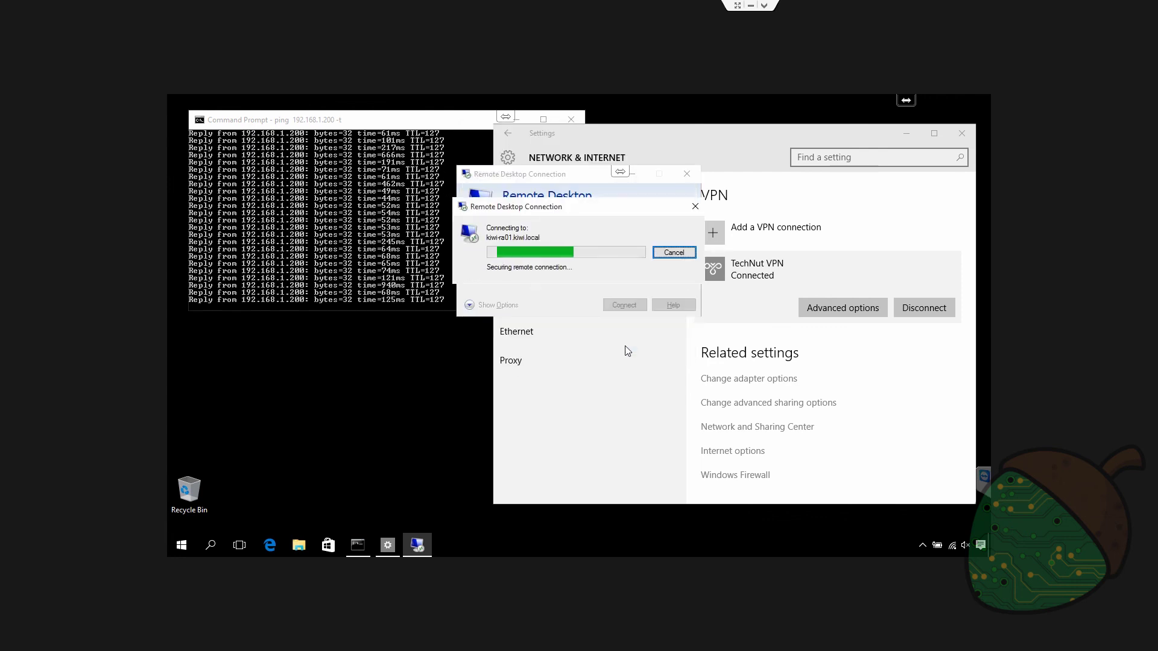